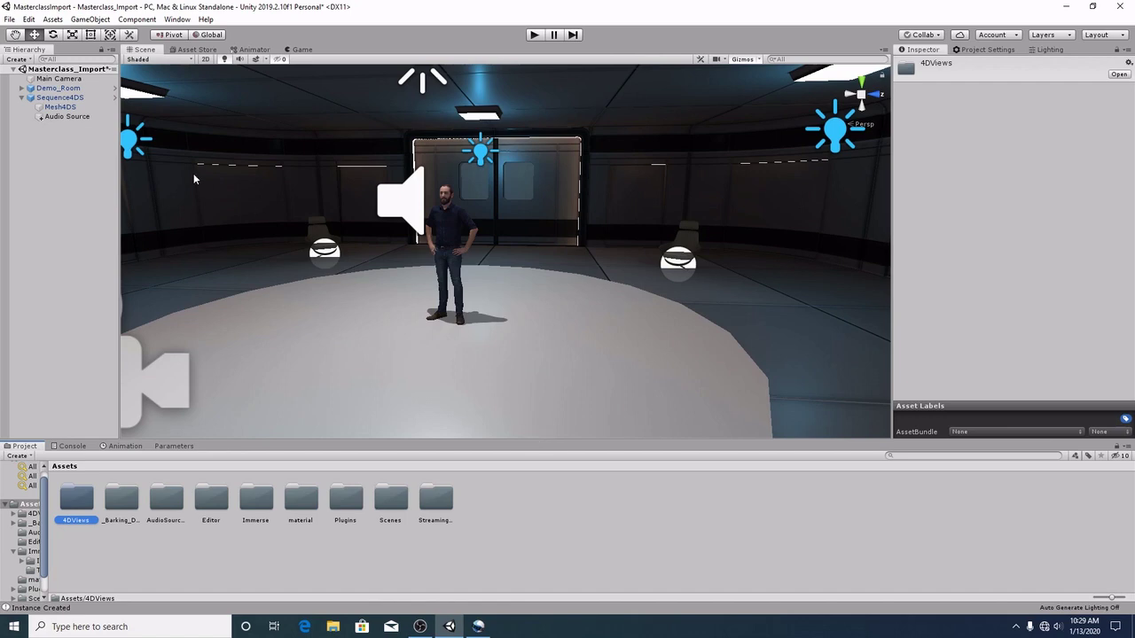
Select Mesh4DS and check that Sync 4DS lists Audio Source as its single audio source element.
left_click(62, 107)
scroll(1025, 213, "down", 5)
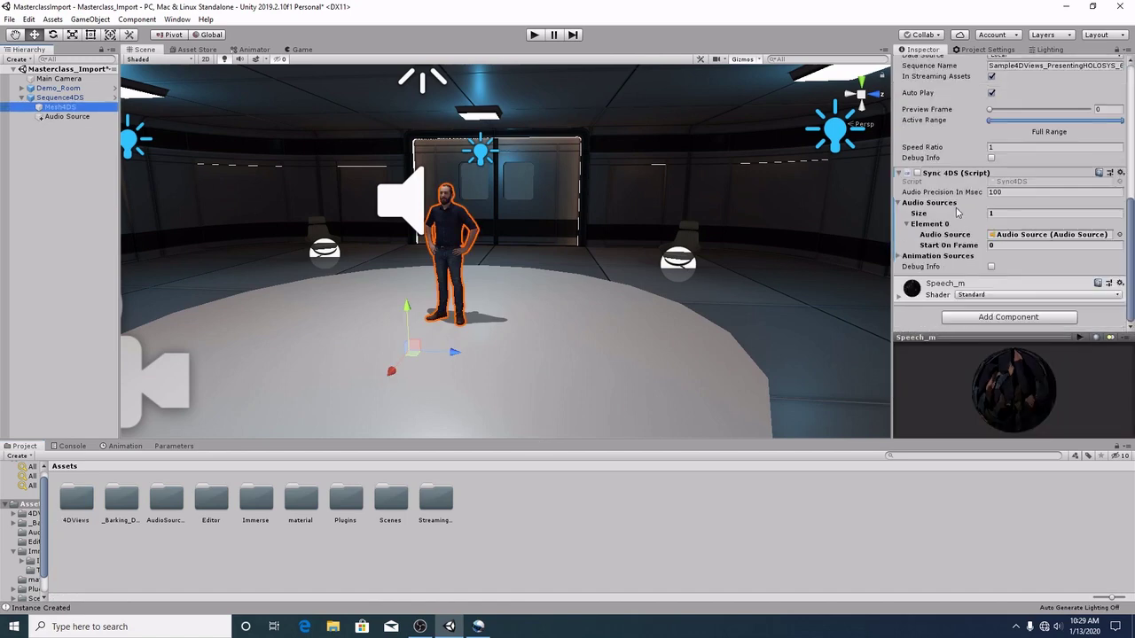
left_click(956, 256)
left_click(956, 256)
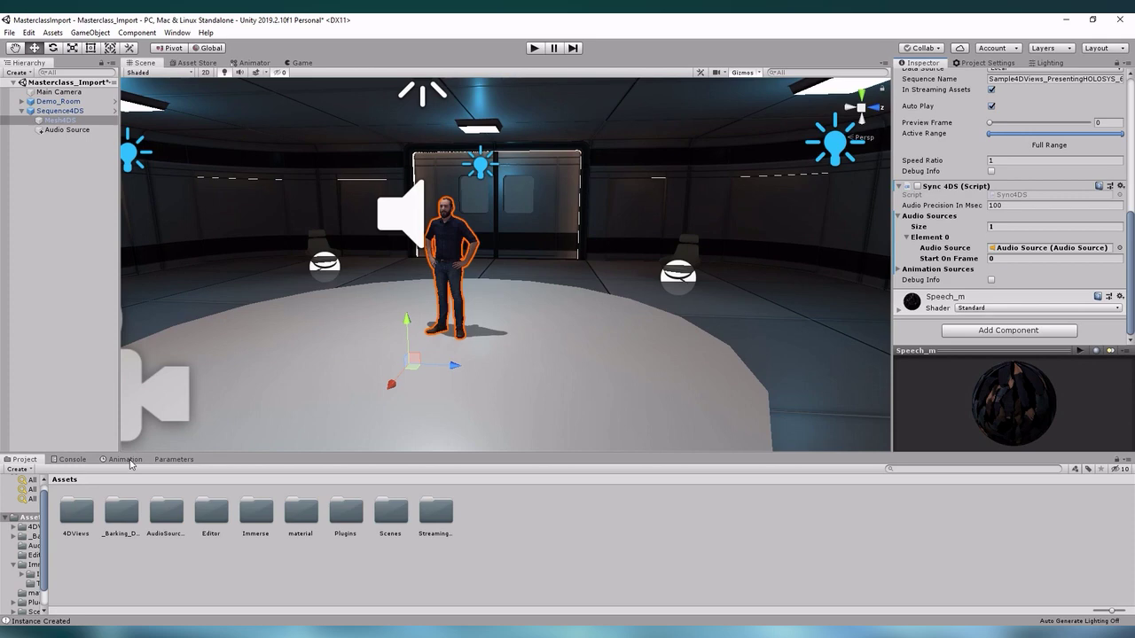
Browse the Window menu without choosing anything, then deselect Mesh4DS.
left_click(176, 33)
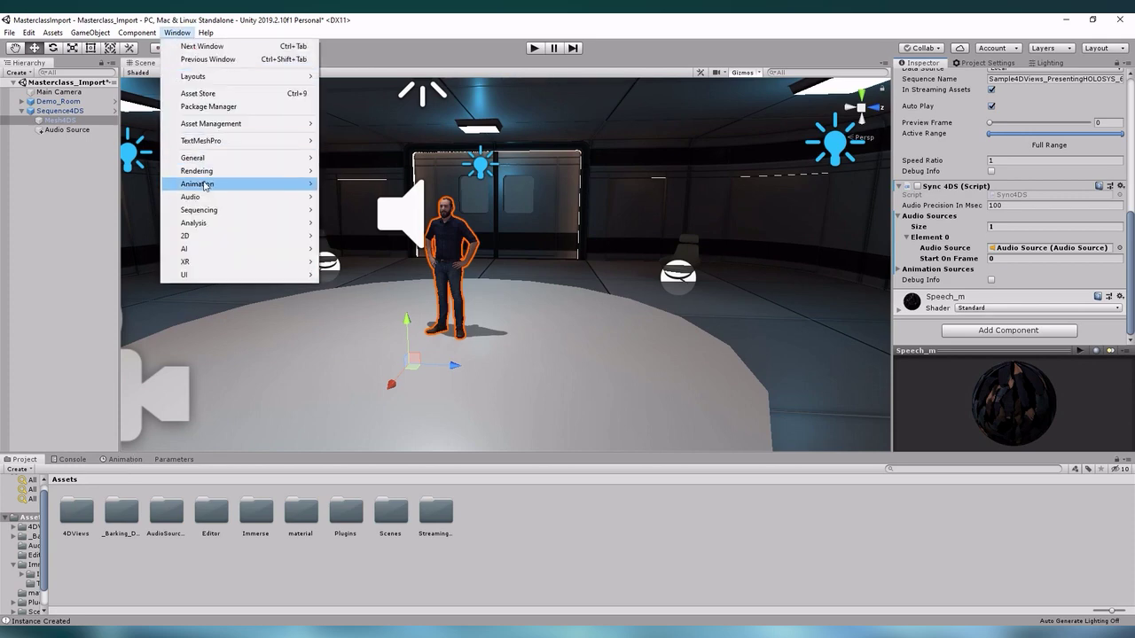
mouse_move(205, 185)
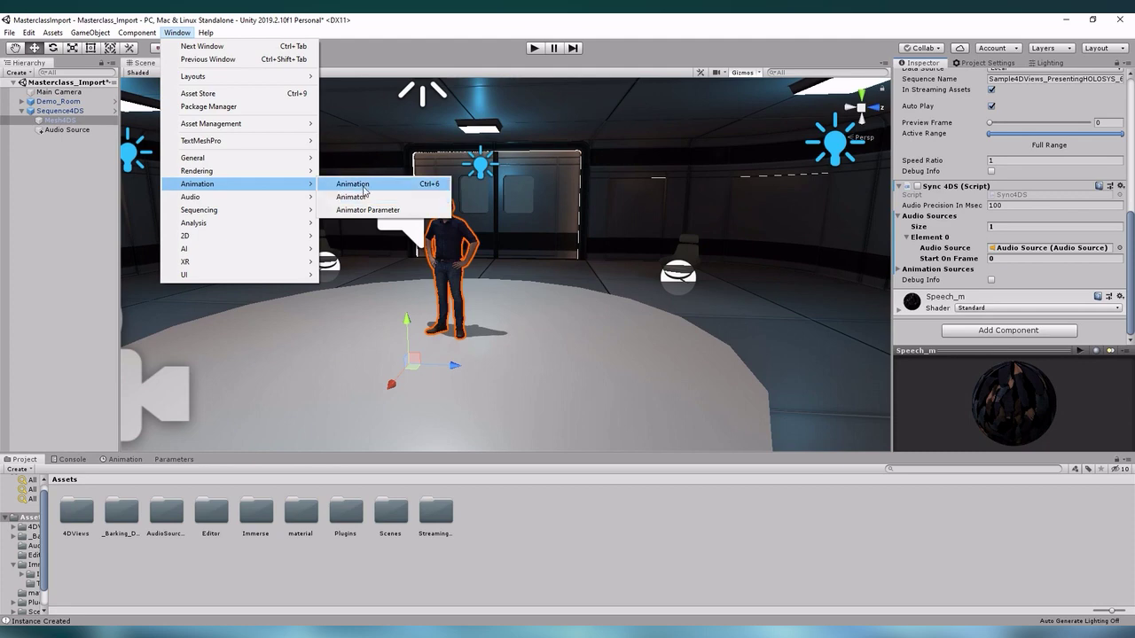
left_click(366, 25)
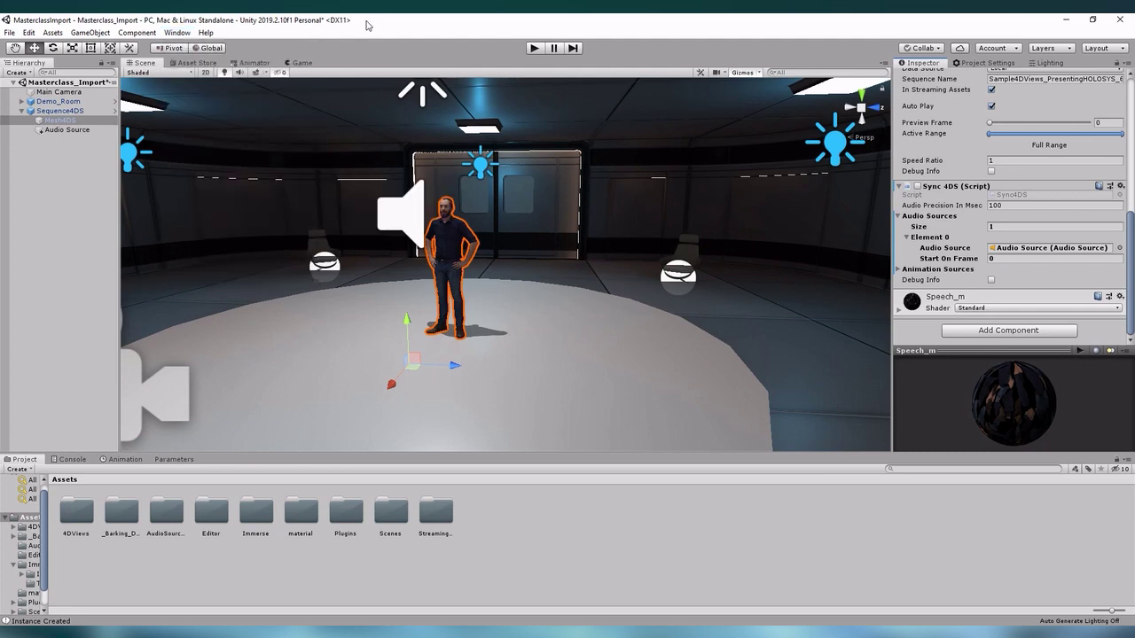
left_click(69, 189)
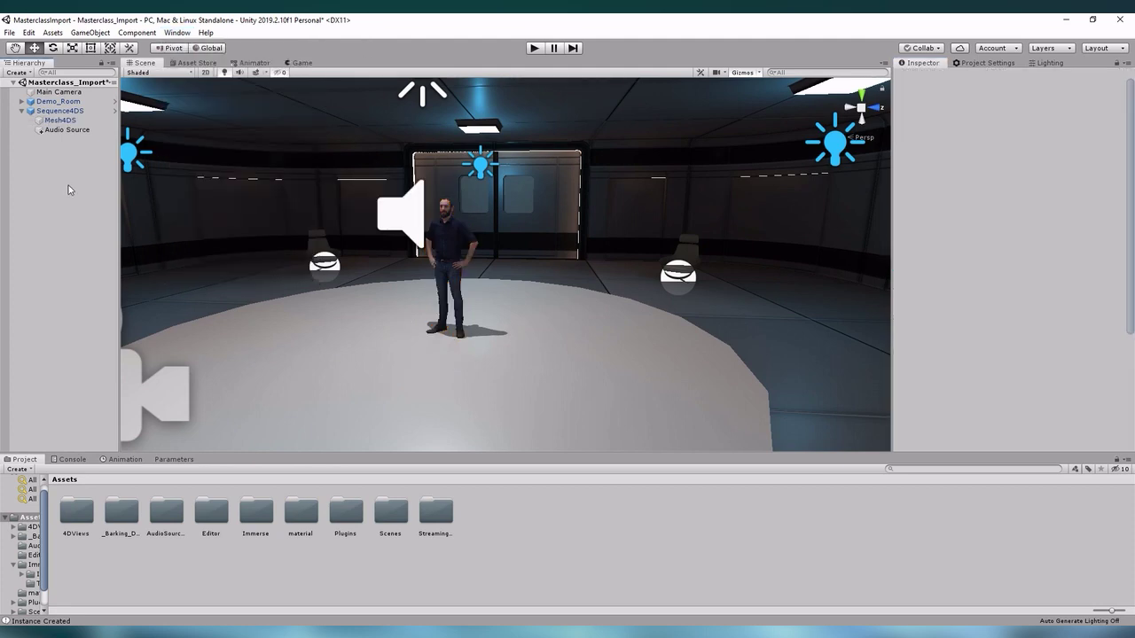
Create a new folder in Assets named 'Aminations'.
right_click(498, 516)
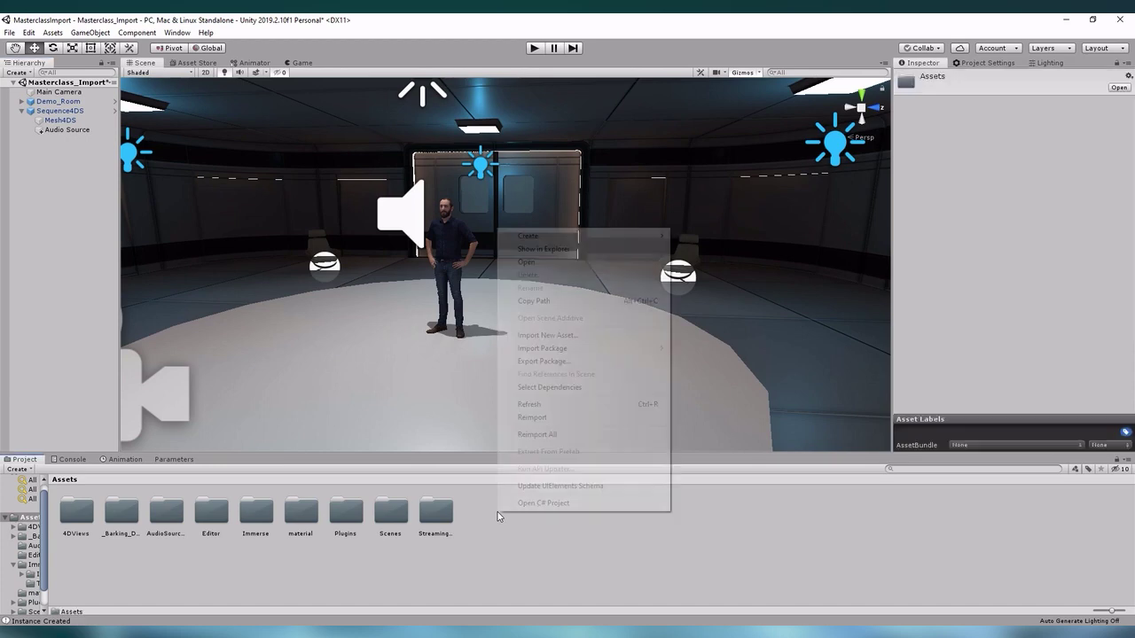
mouse_move(557, 237)
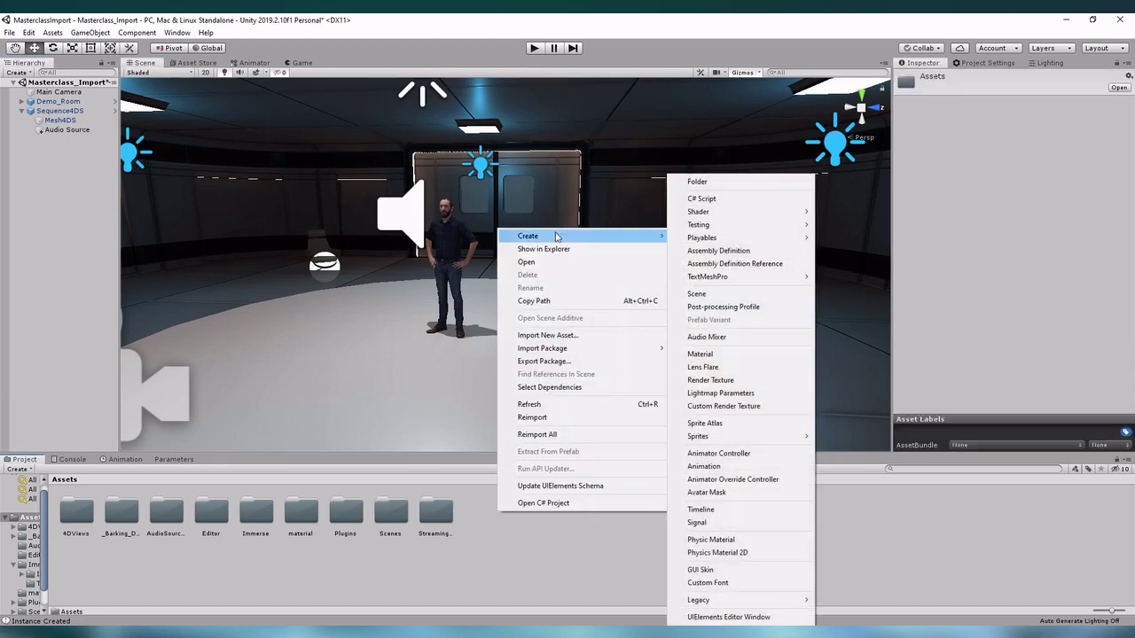
left_click(727, 183)
key("BackSpace")
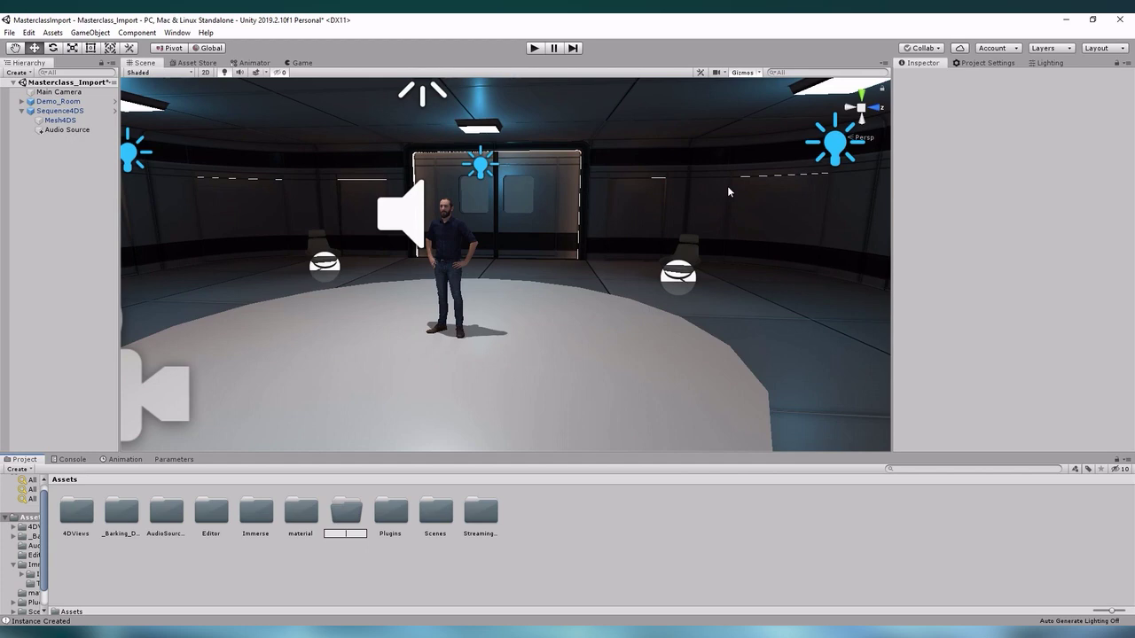
type("Ani")
type("nations")
key("Return")
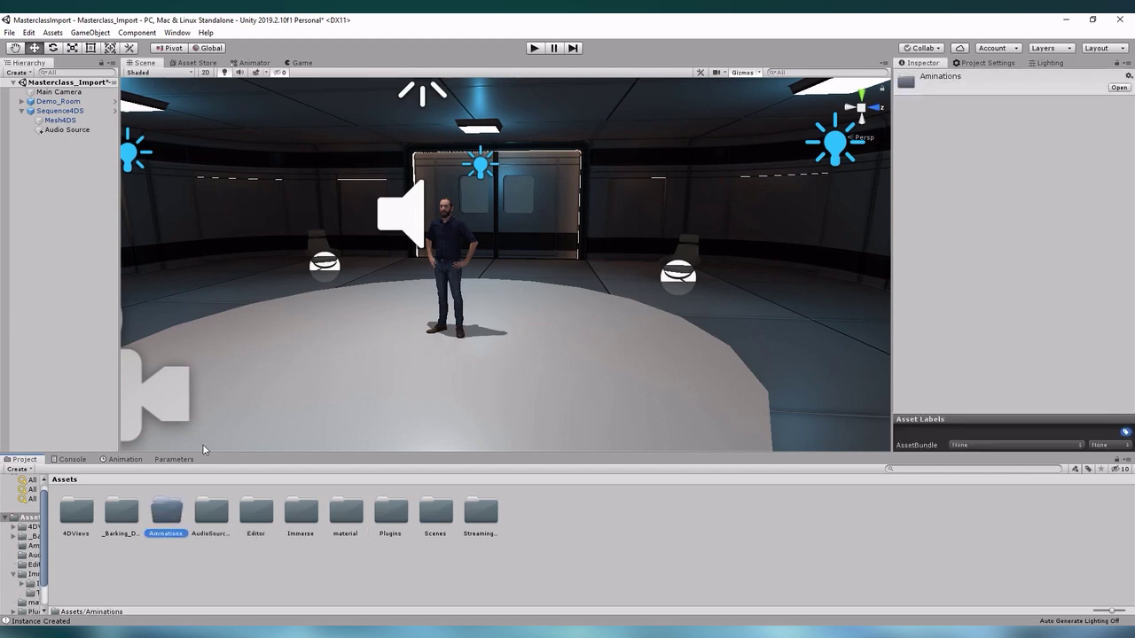
Create an Audiofollow animation clip for Audio Source, save it in Aminations, then open that folder.
left_click(79, 132)
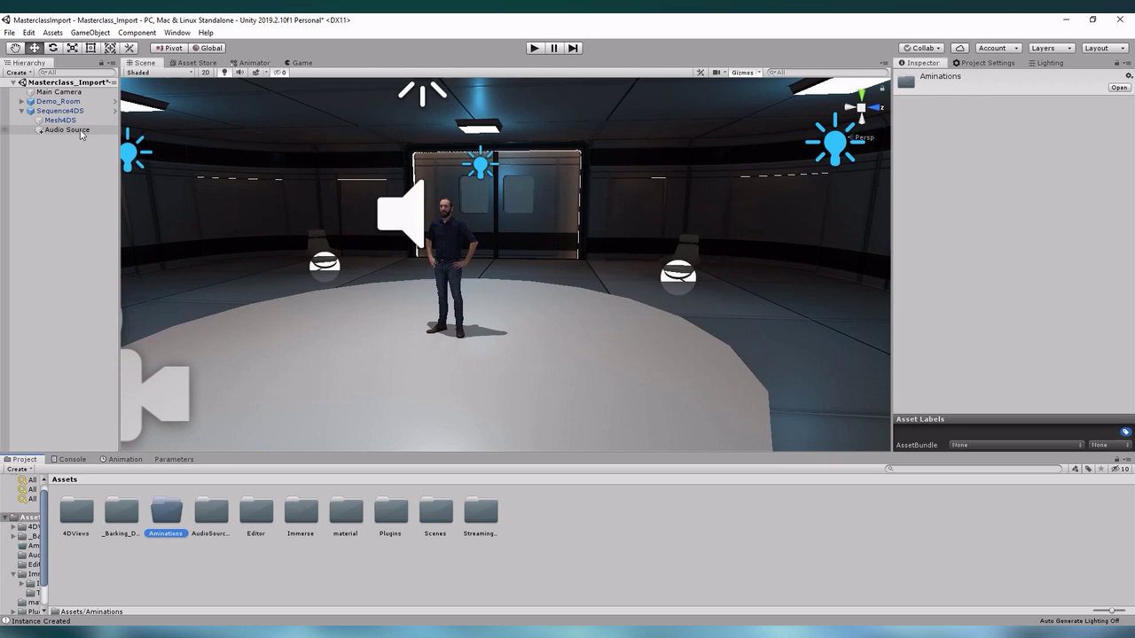
left_click(124, 459)
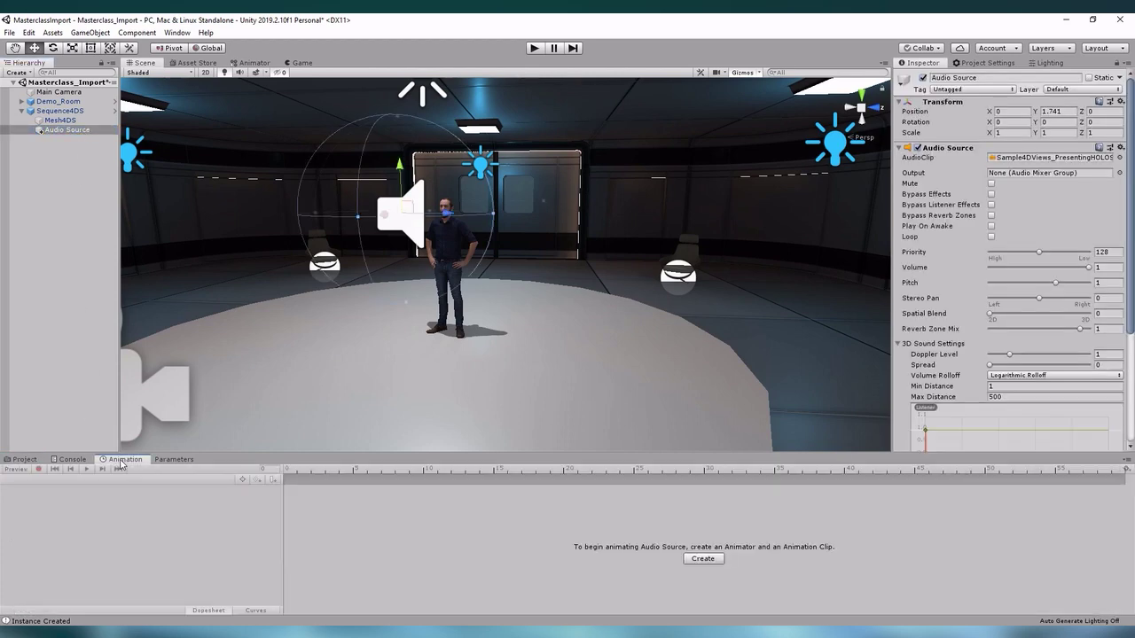
left_click(703, 559)
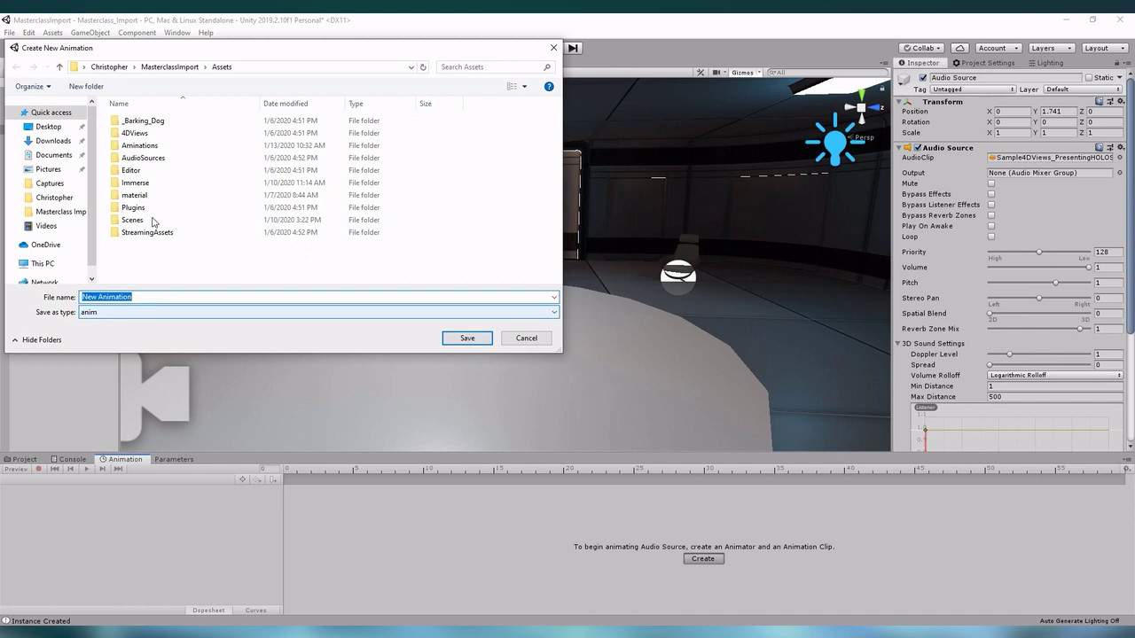
double_click(182, 146)
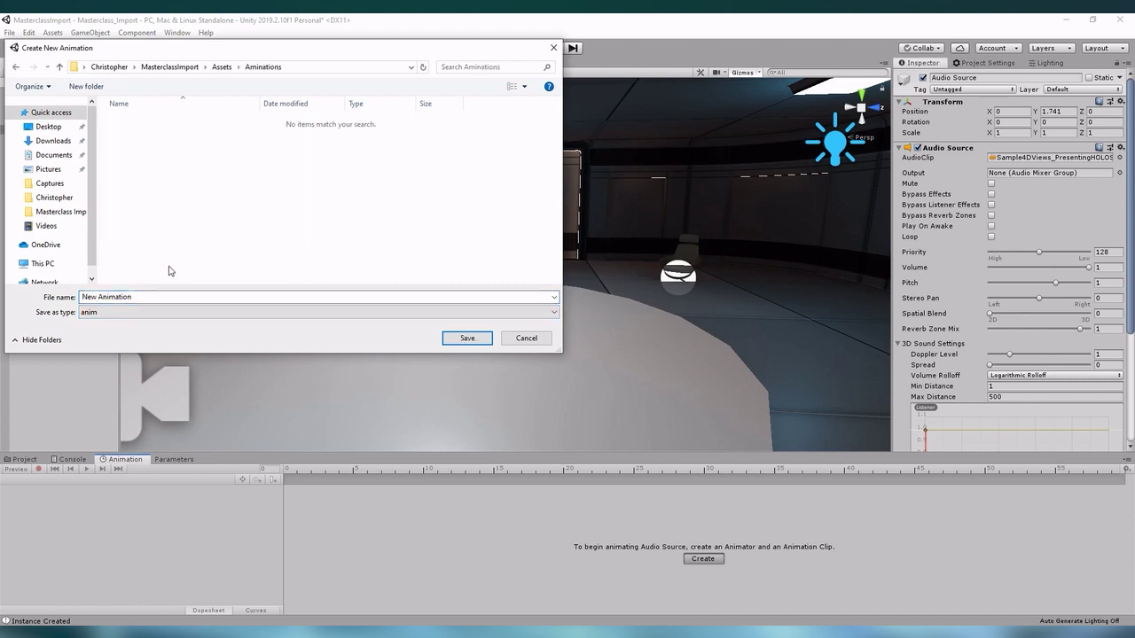
left_click(167, 296)
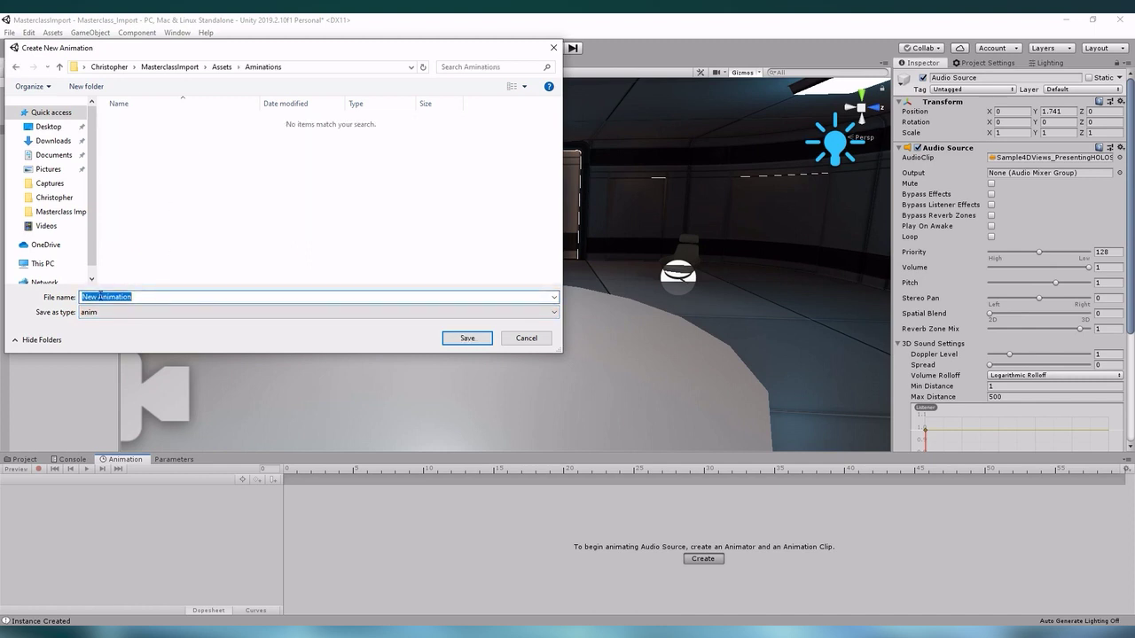
key("BackSpace")
type("Audio")
key("Return")
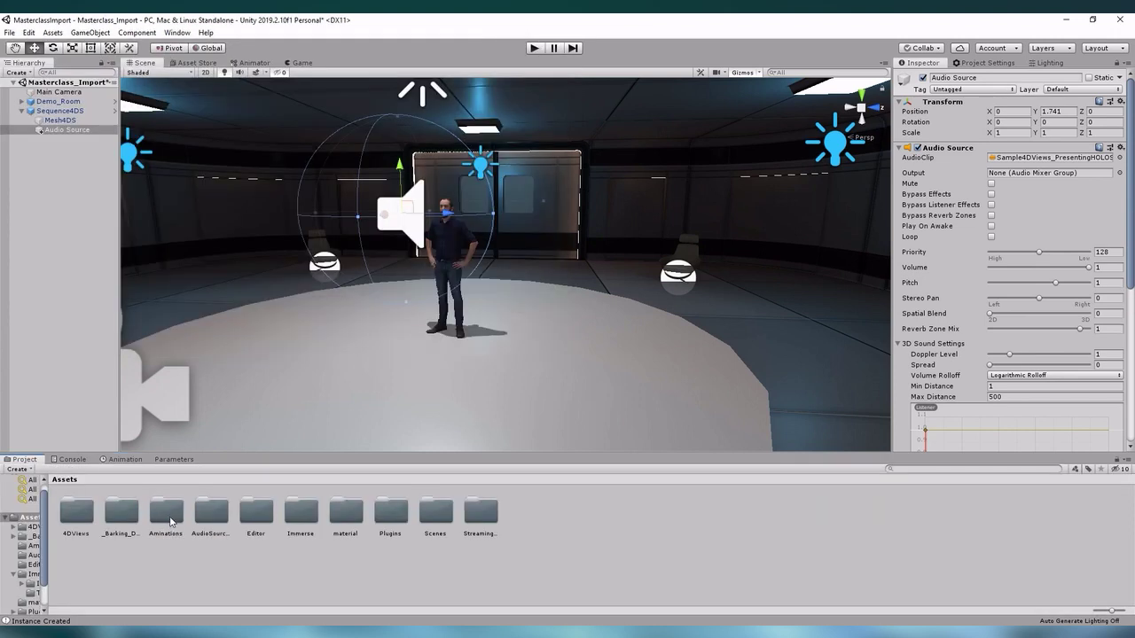
double_click(171, 522)
Select the Audiofollow clip and move Audio Source to the character's mouth at -0.944, 1.7208, 0.2151.
left_click(74, 519)
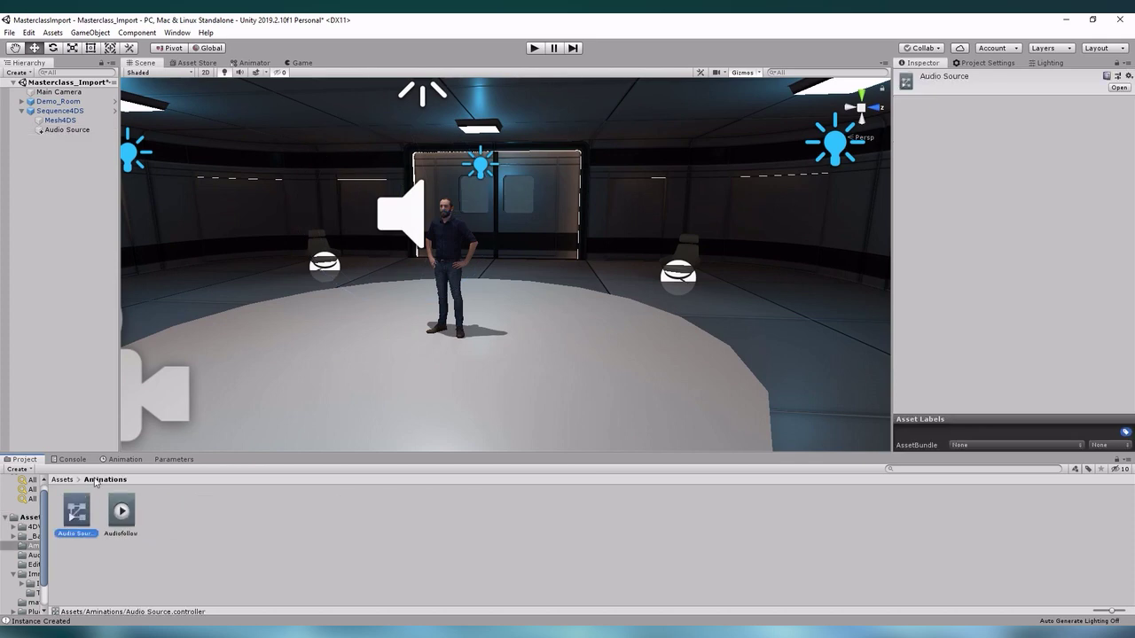
left_click(115, 513)
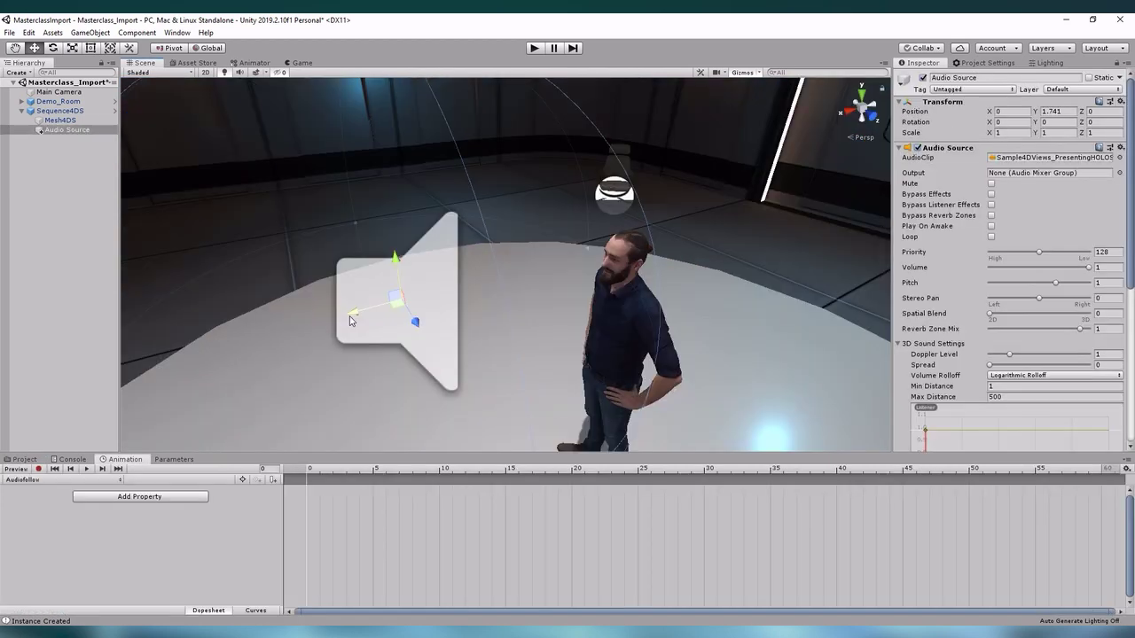
left_click_drag(351, 320, 533, 266)
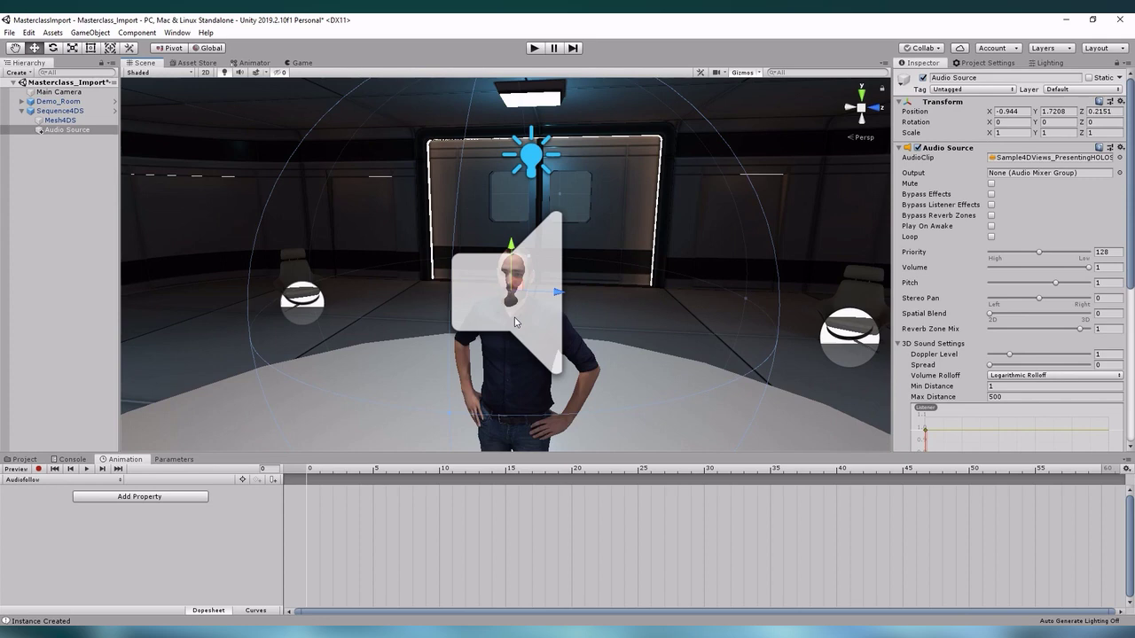
Scrub Mesh4DS's Plugin 4DS Preview Frame to 130 and orbit closer to the character.
left_click(82, 120)
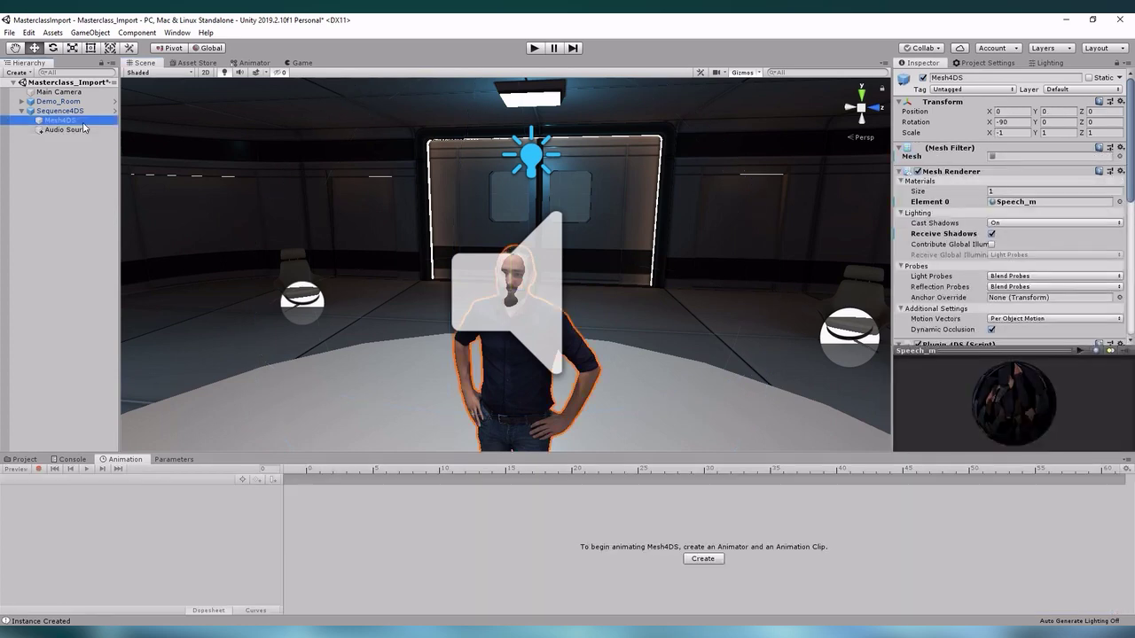
scroll(1040, 237, "down", 10)
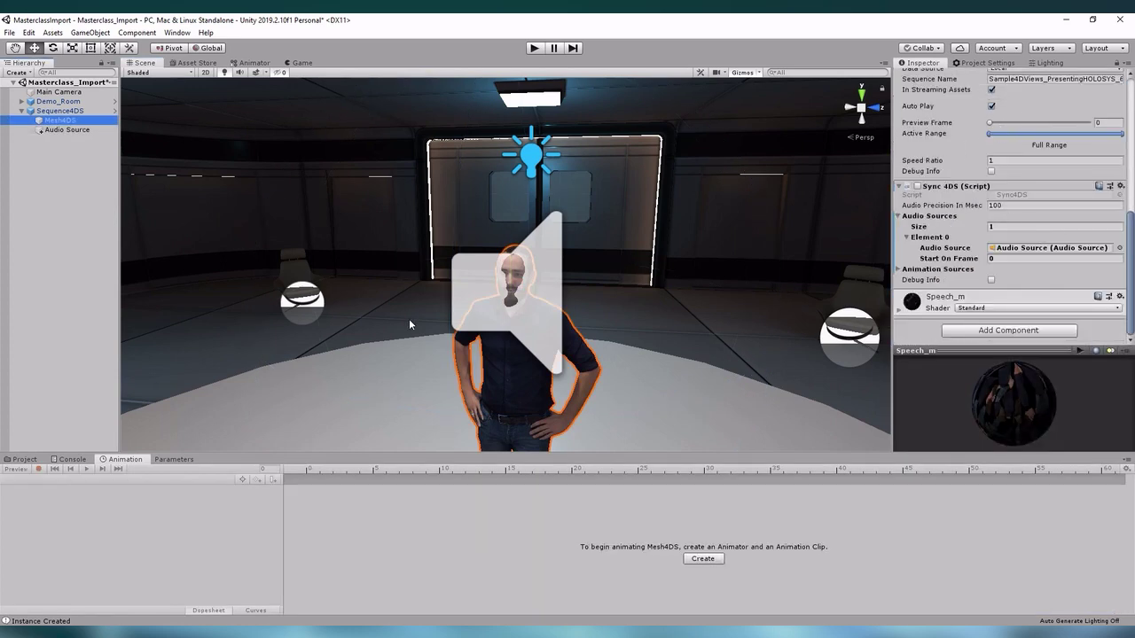
scroll(406, 318, "down", 3)
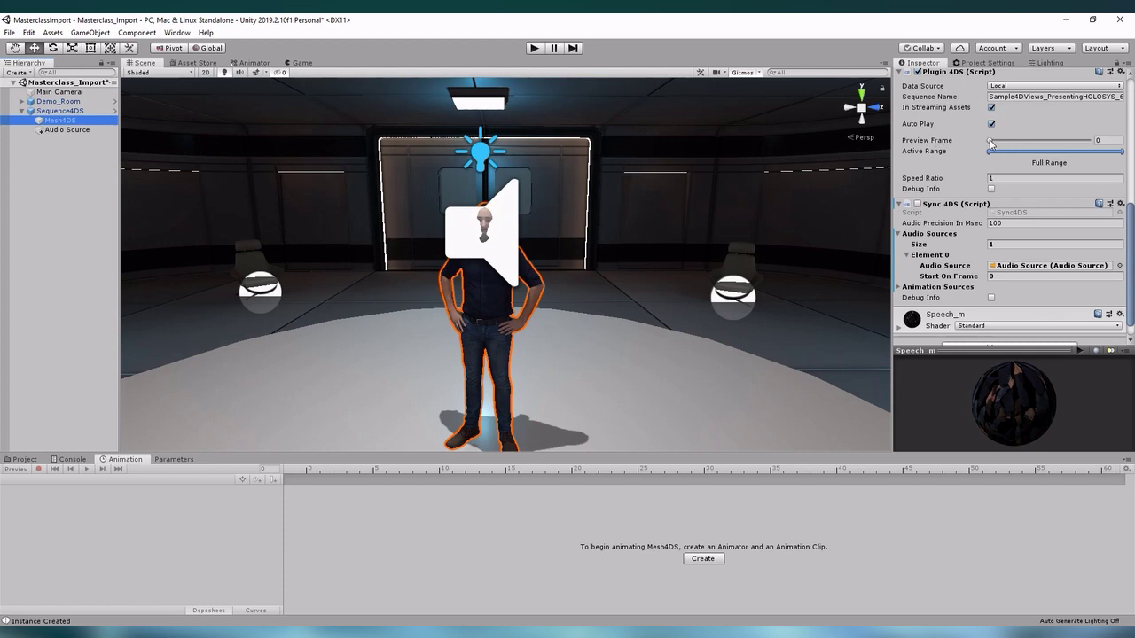
left_click_drag(992, 144, 997, 146)
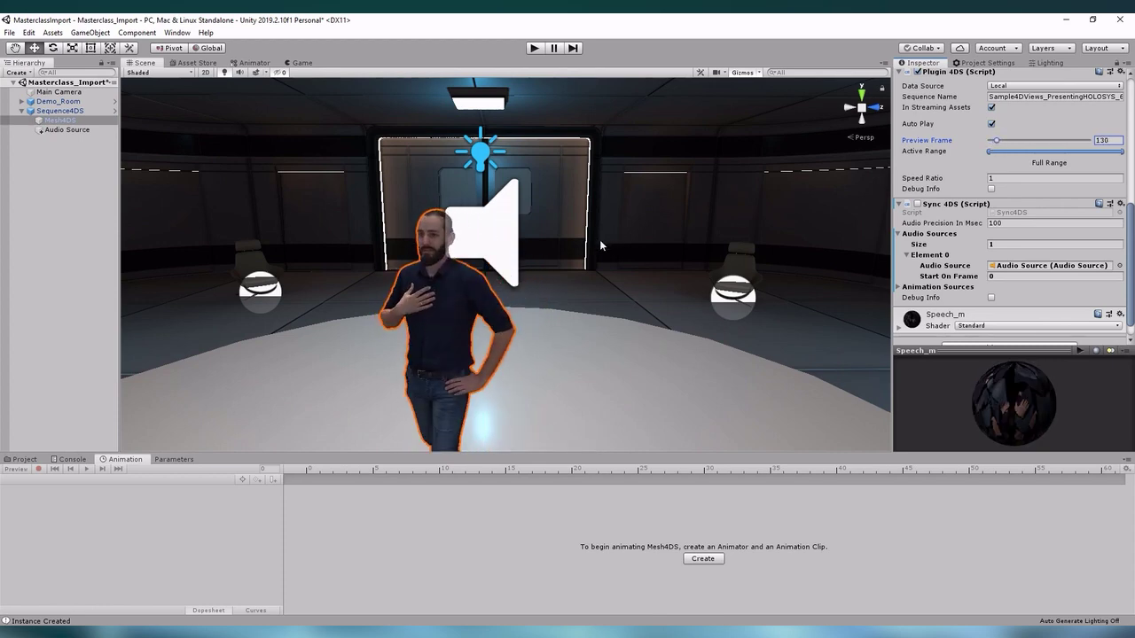
left_click_drag(485, 225, 580, 235, "alt")
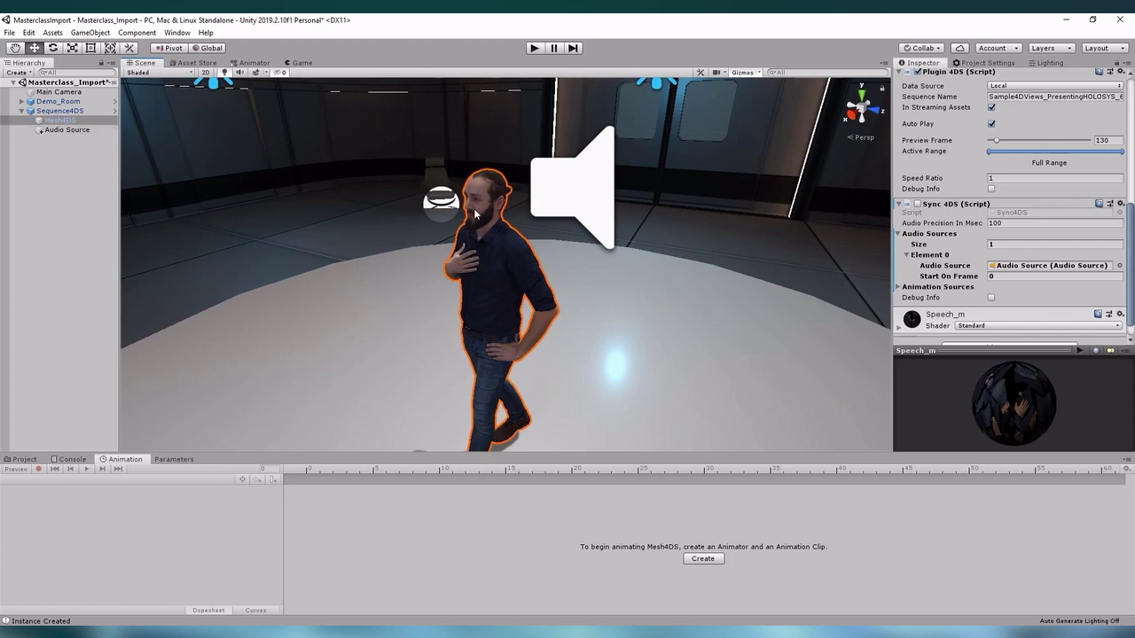
For Audio Source, show the Animation timeline in Frames and start keyframe recording.
left_click(65, 131)
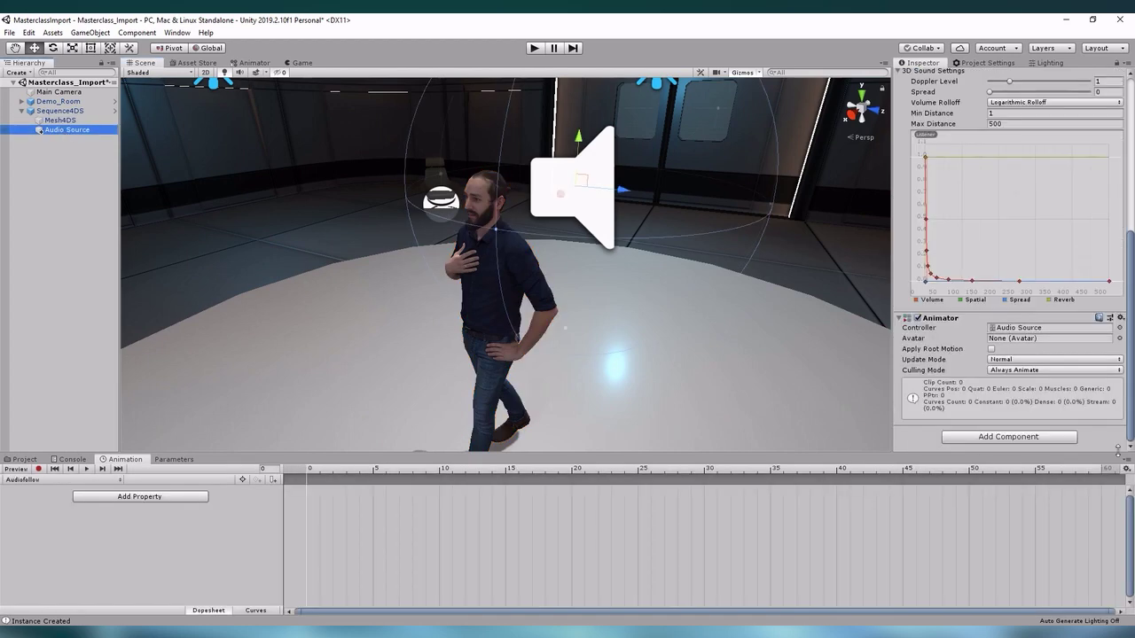
left_click(1125, 469)
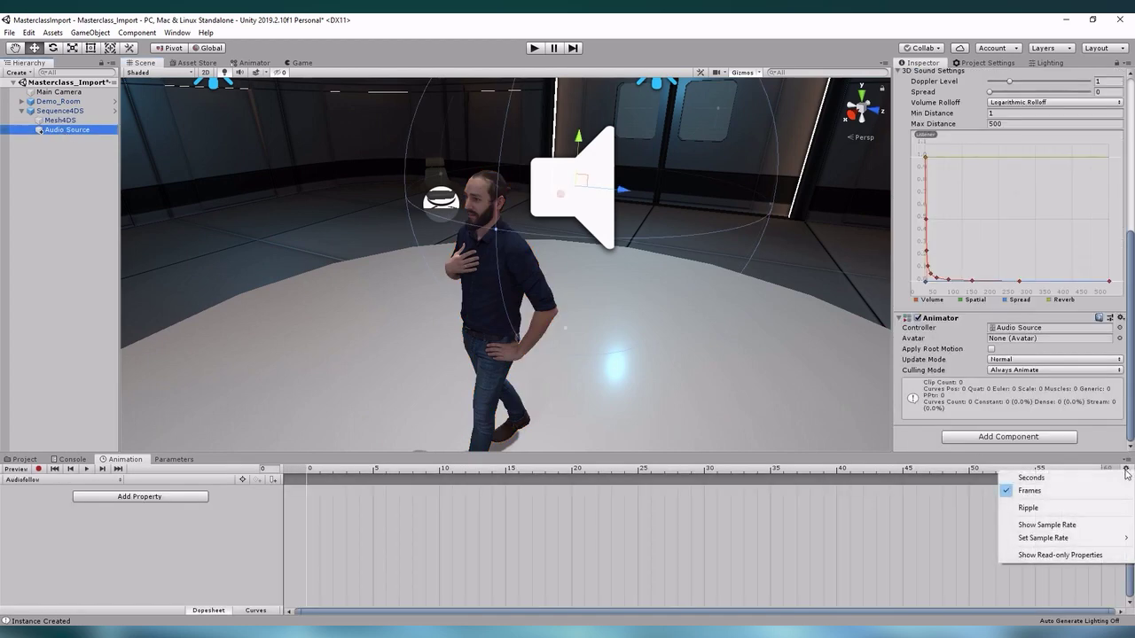
left_click(1030, 491)
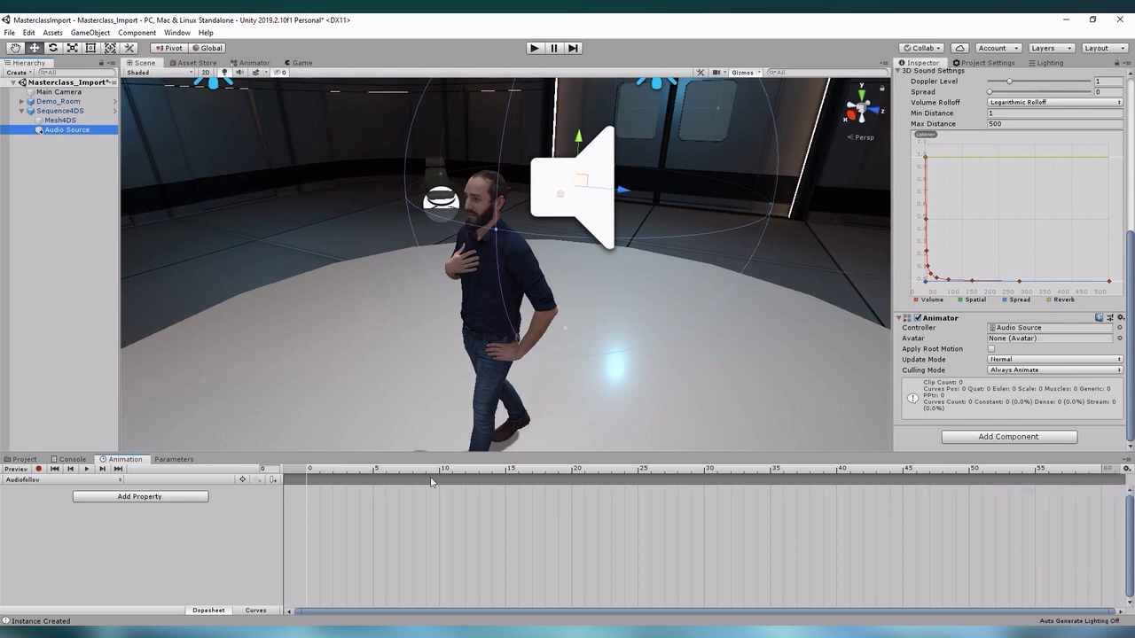
left_click(38, 469)
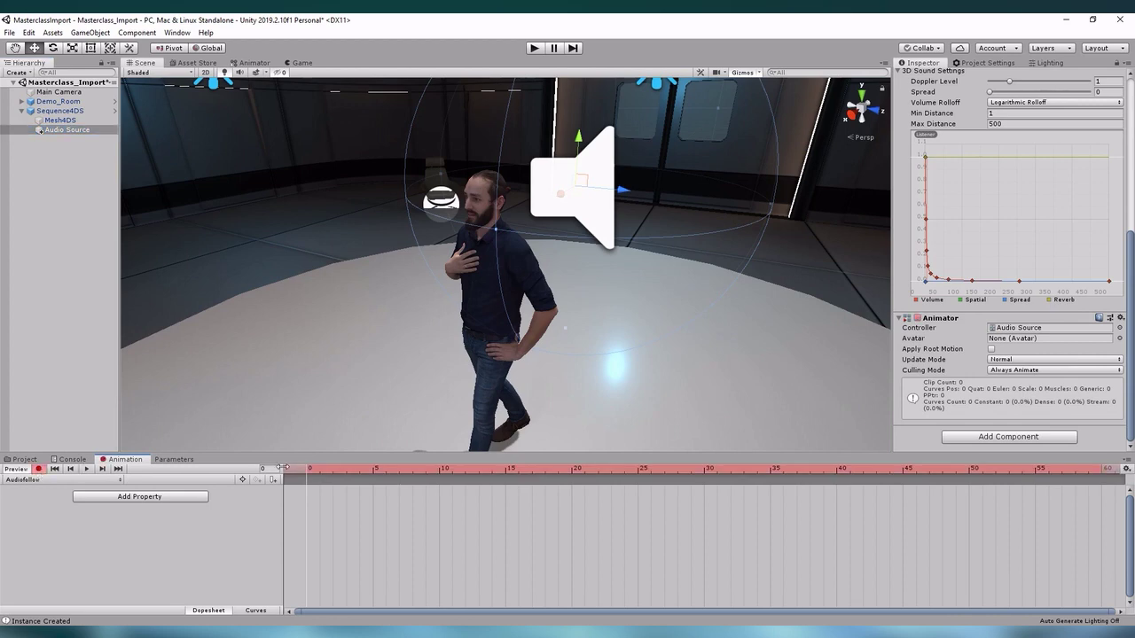
At frame 130, move Audio Source to record a Position keyframe, then stop recording.
left_click(265, 469)
type("130")
key("Return")
left_click_drag(566, 197, 531, 213)
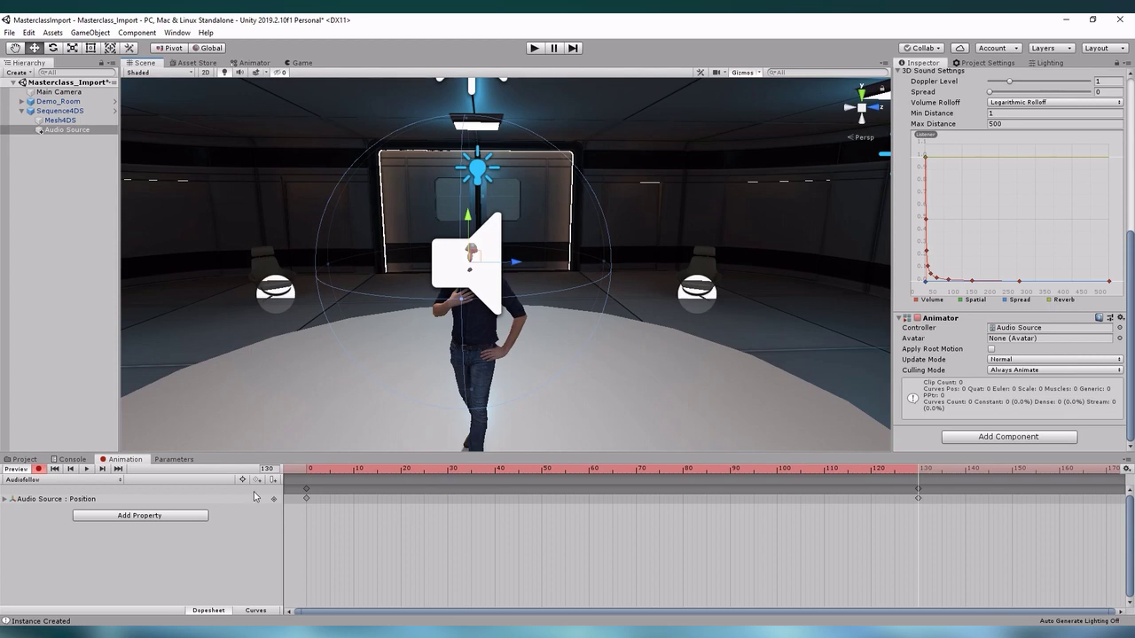
left_click(37, 471)
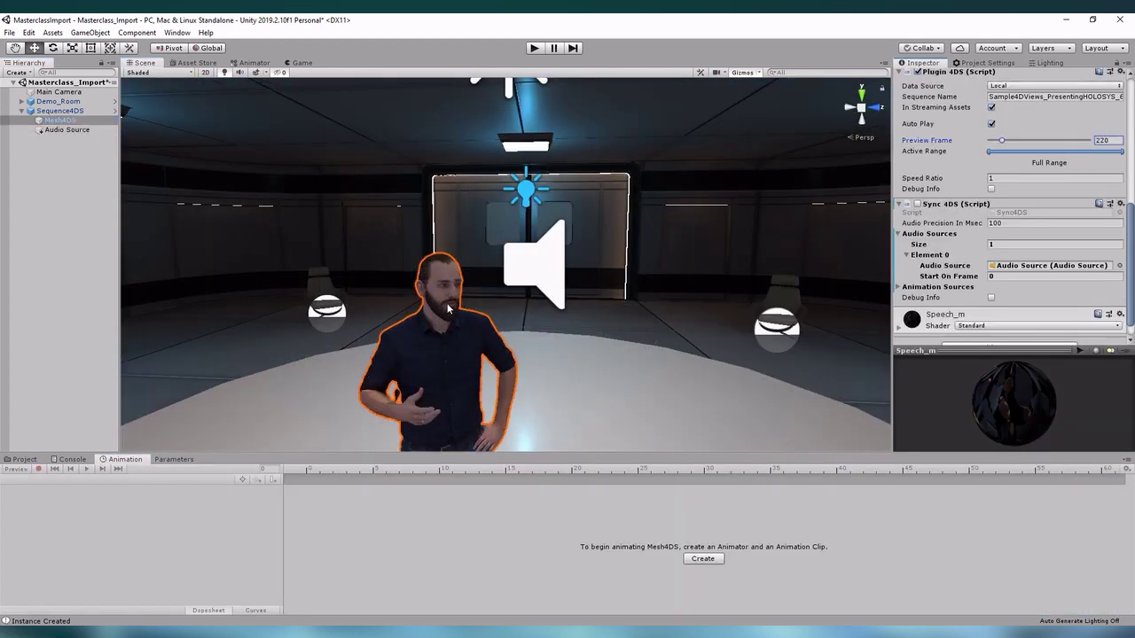
Start recording Audio Source keyframes, then check Mesh4DS's Preview Frame value.
left_click(67, 130)
left_click(38, 469)
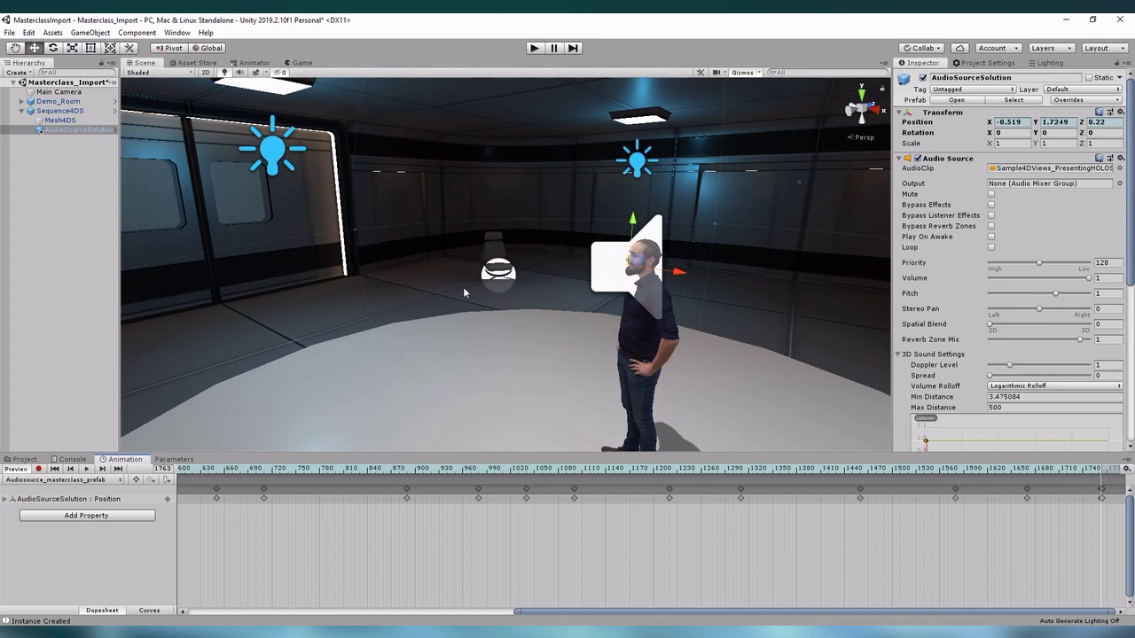
left_click(70, 122)
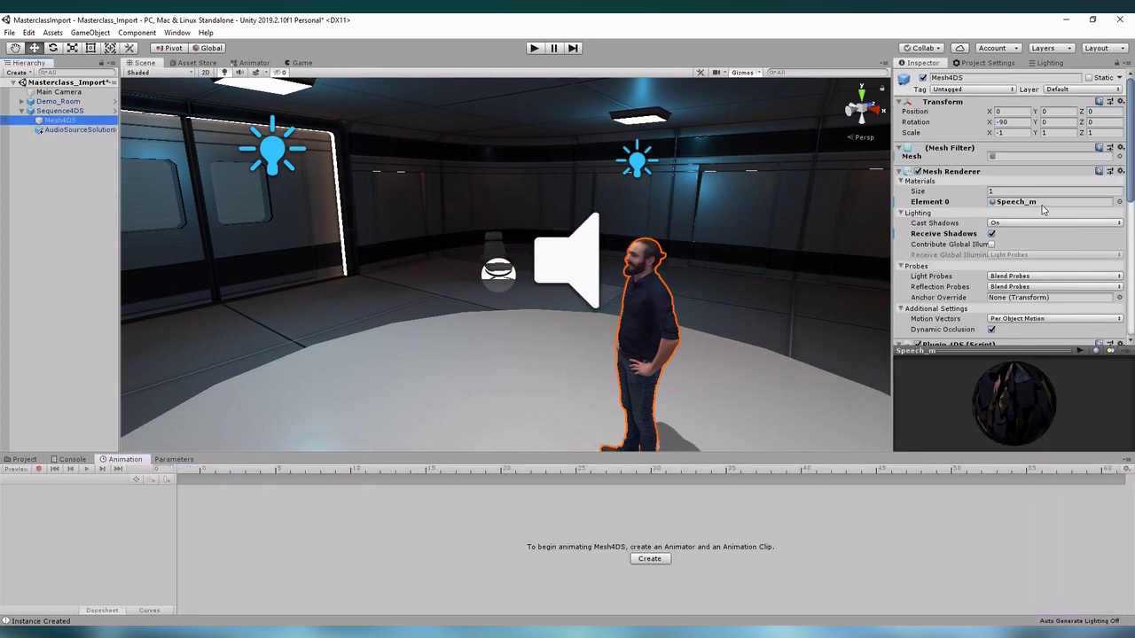
scroll(1043, 205, "down", 5)
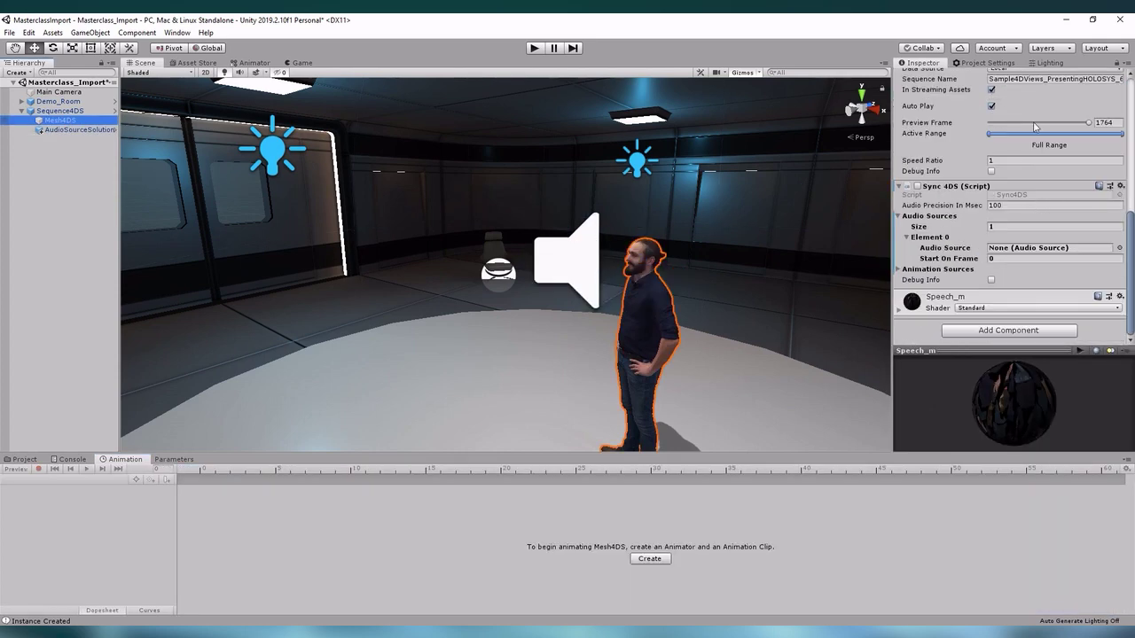
left_click(1096, 123)
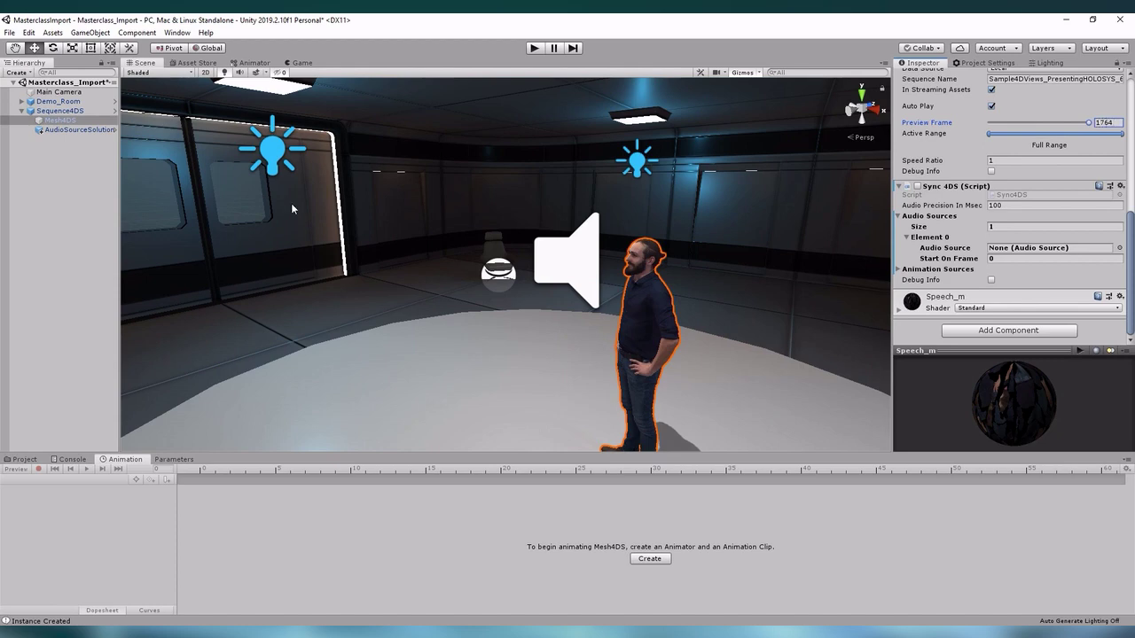
Scrub AudioSourceSolution's position keys forward, then reselect Mesh4DS to inspect Sync 4DS.
left_click(567, 258)
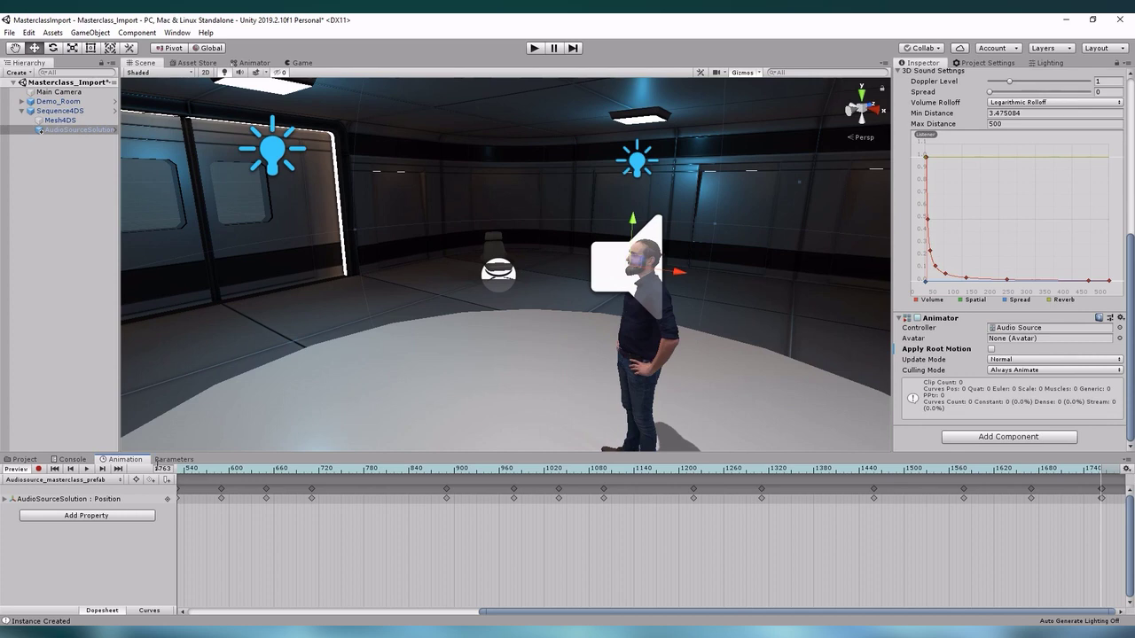
mouse_move(148, 472)
left_mouse_down()
mouse_move(167, 474)
mouse_move(160, 454)
left_mouse_up()
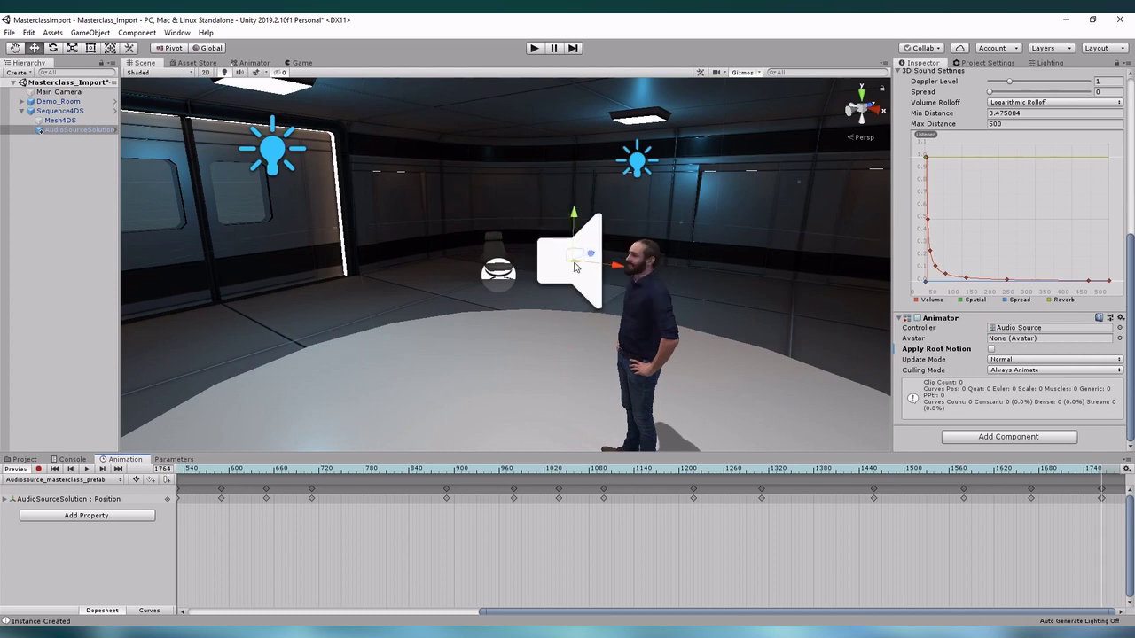
left_click(46, 120)
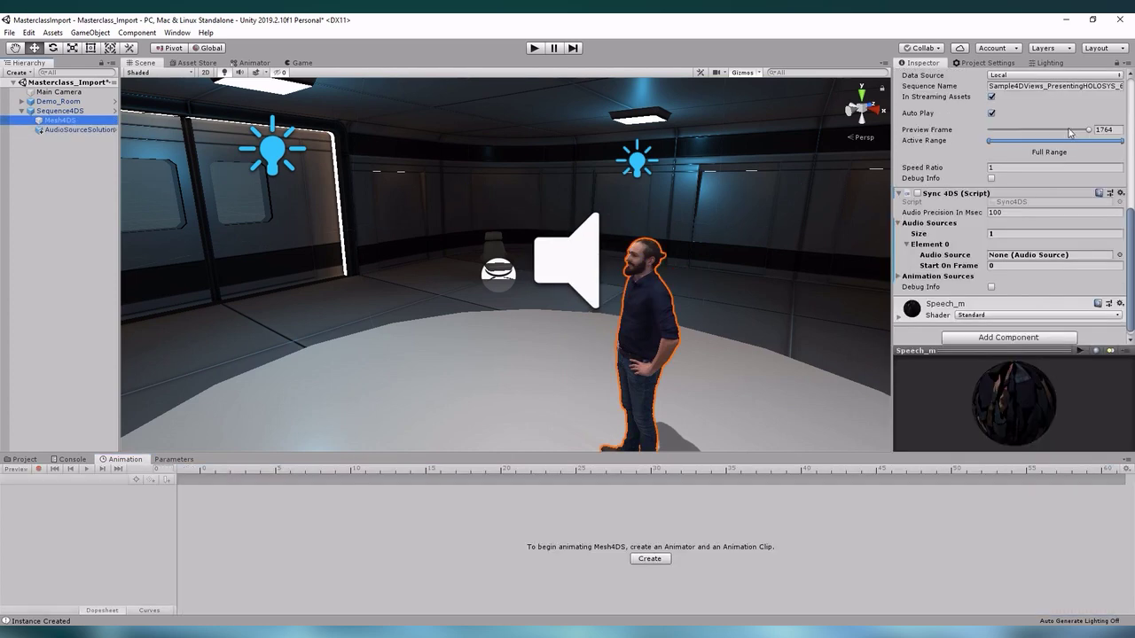
Reset Preview Frame to 0, assigning AudioSourceSolution and the Audio Source controller in Sync 4DS.
left_click_drag(1072, 134, 601, 161)
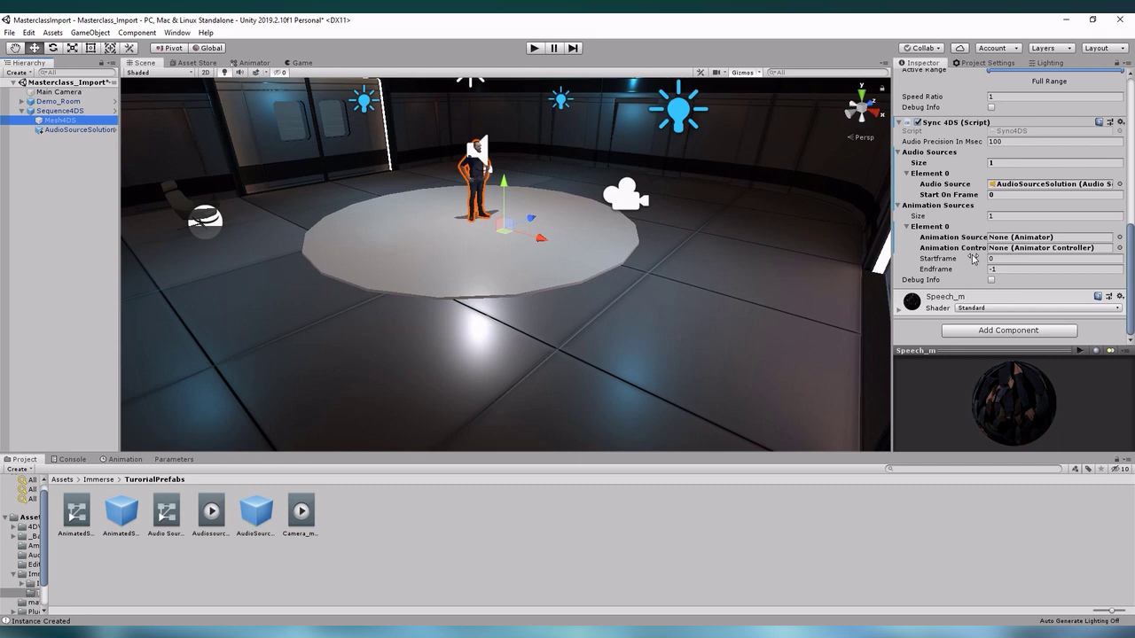
left_click_drag(55, 120, 1007, 241)
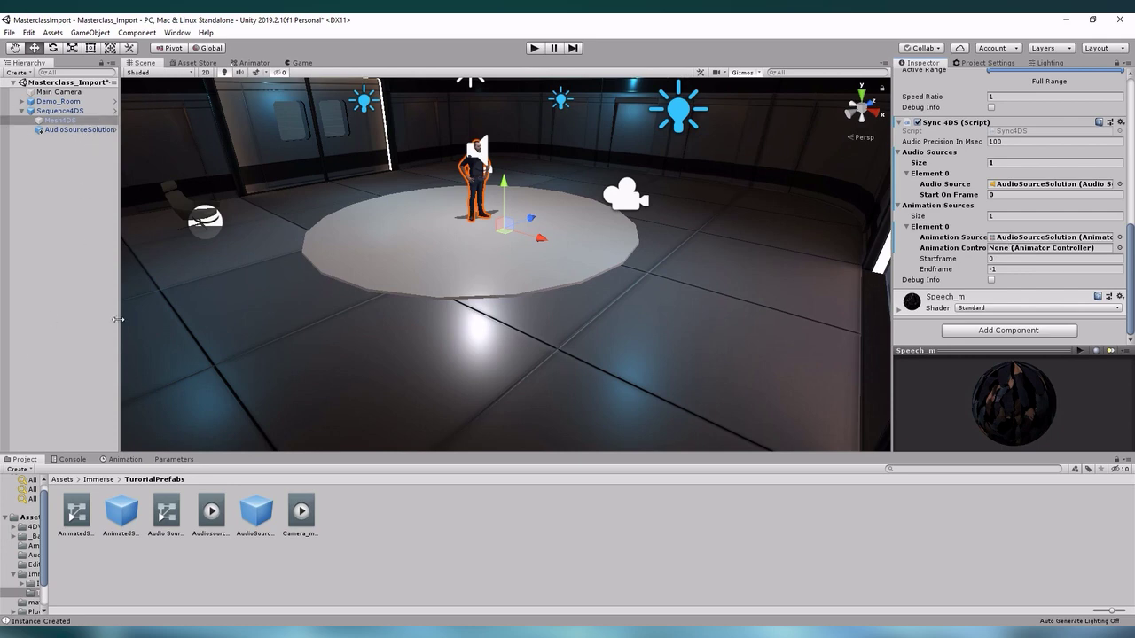
left_click_drag(167, 512, 679, 376)
left_click_drag(771, 338, 1039, 255)
Save the scene, then select Mesh4DS under Sequence4DS to inspect its Sync 4DS settings.
key("ctrl+s")
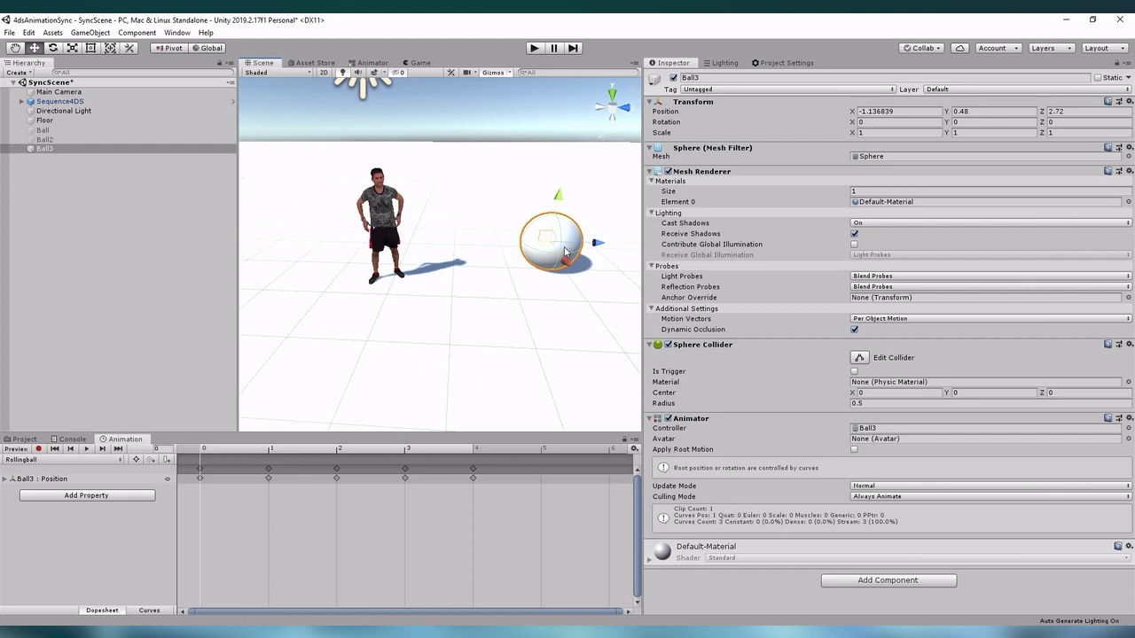
scroll(451, 178, "down", 2)
left_click(66, 103)
left_click(21, 101)
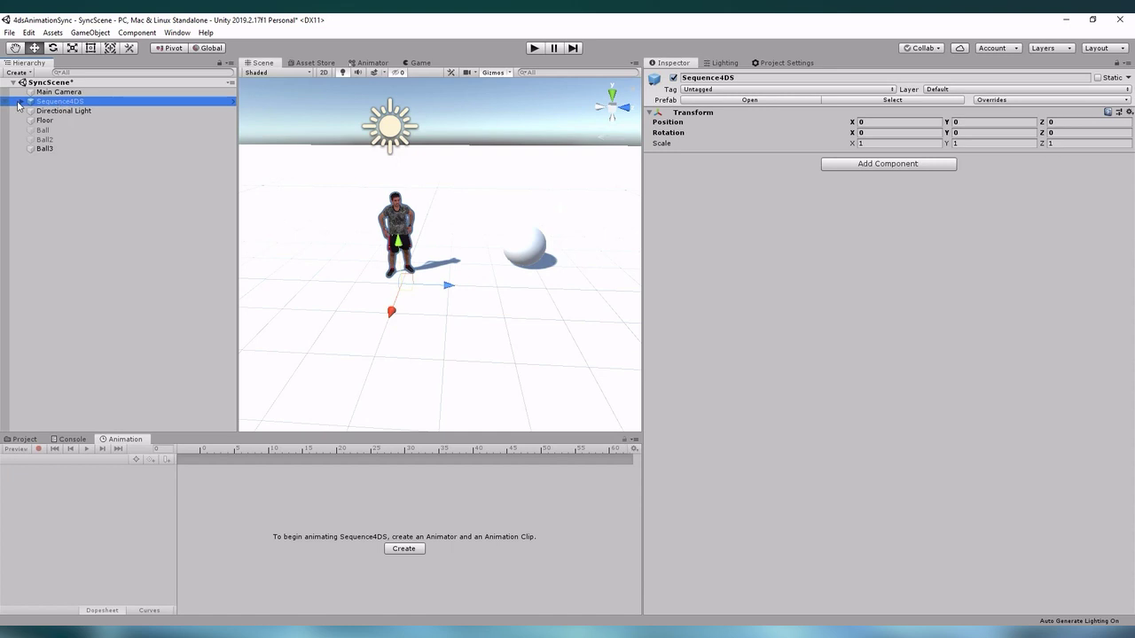
left_click(61, 111)
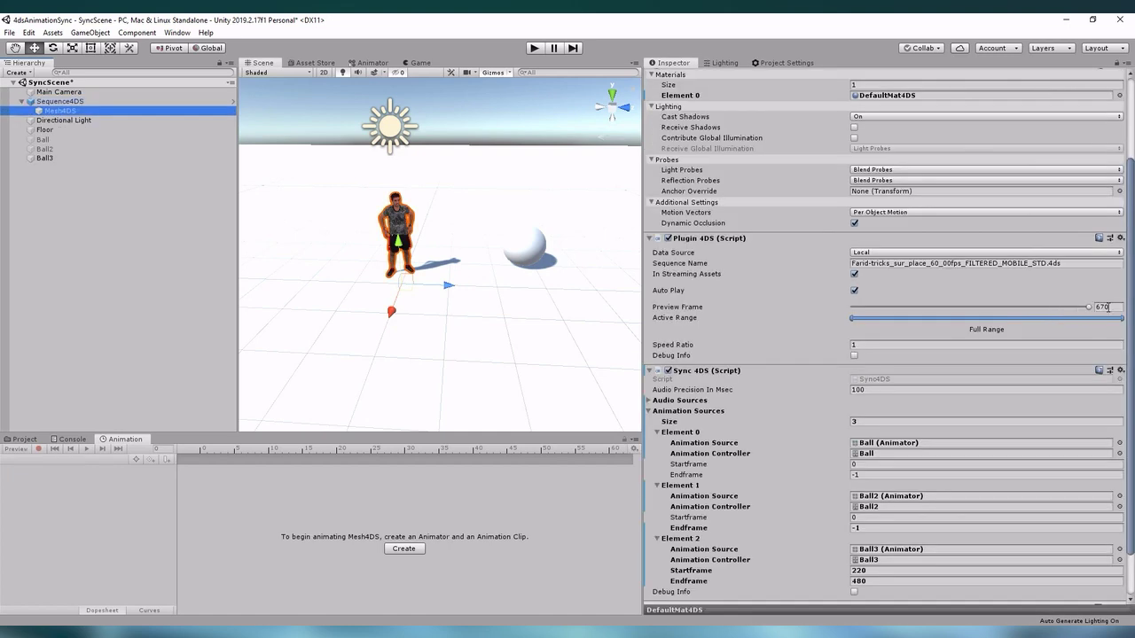
Preview Ball3's rolling animation, recheck Mesh4DS's Sync 4DS (frames 220–480), and run SyncScene.
left_click(45, 158)
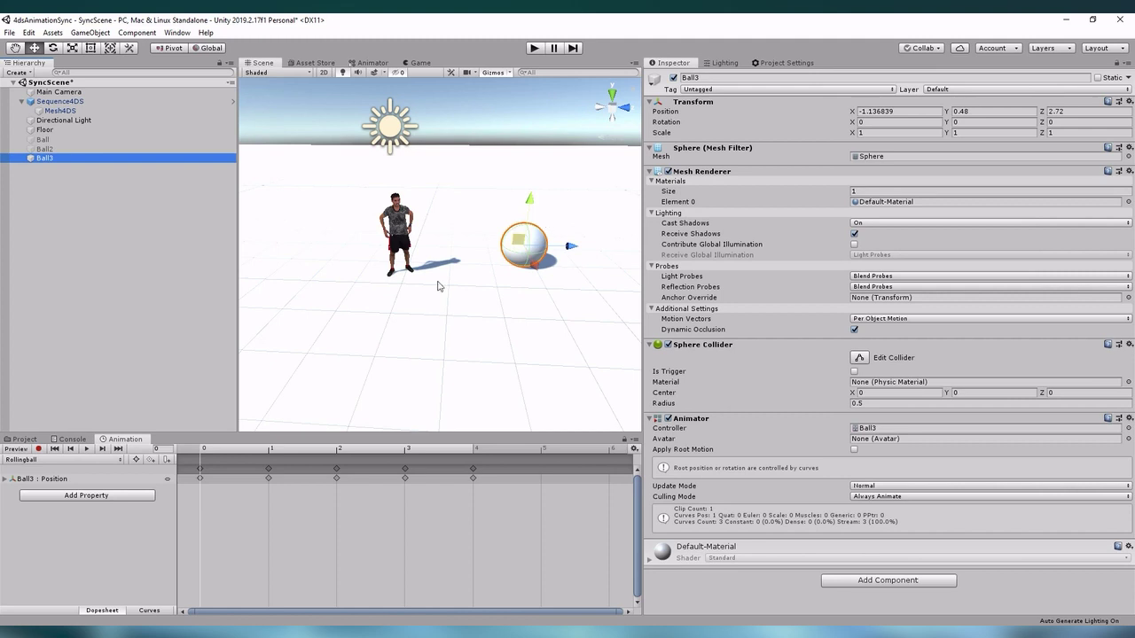
left_click(86, 449)
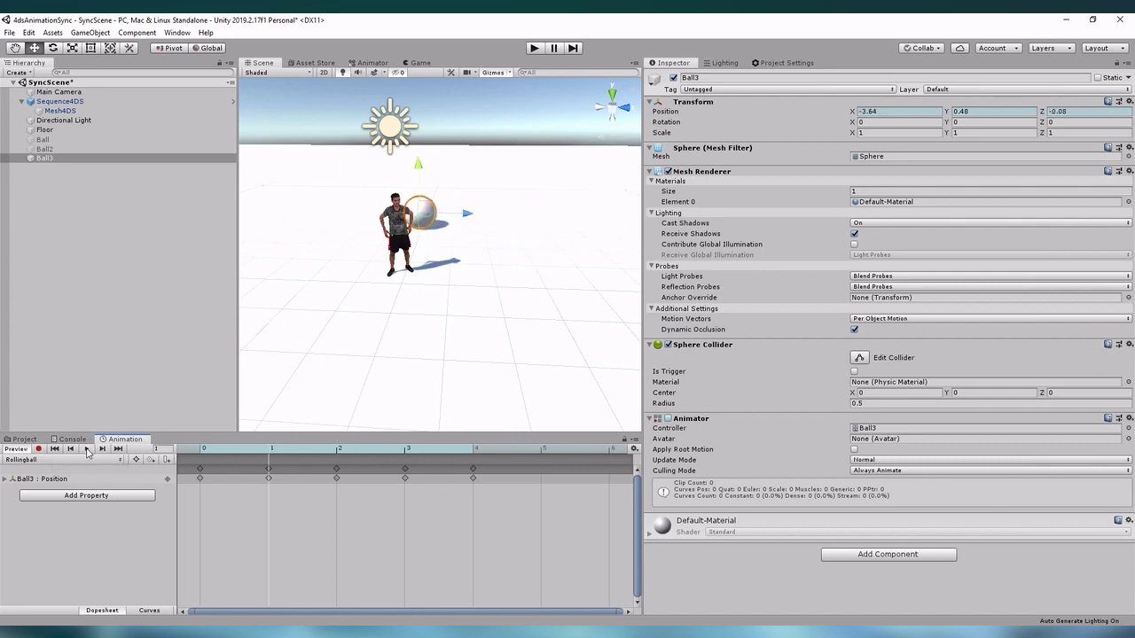
left_click(60, 110)
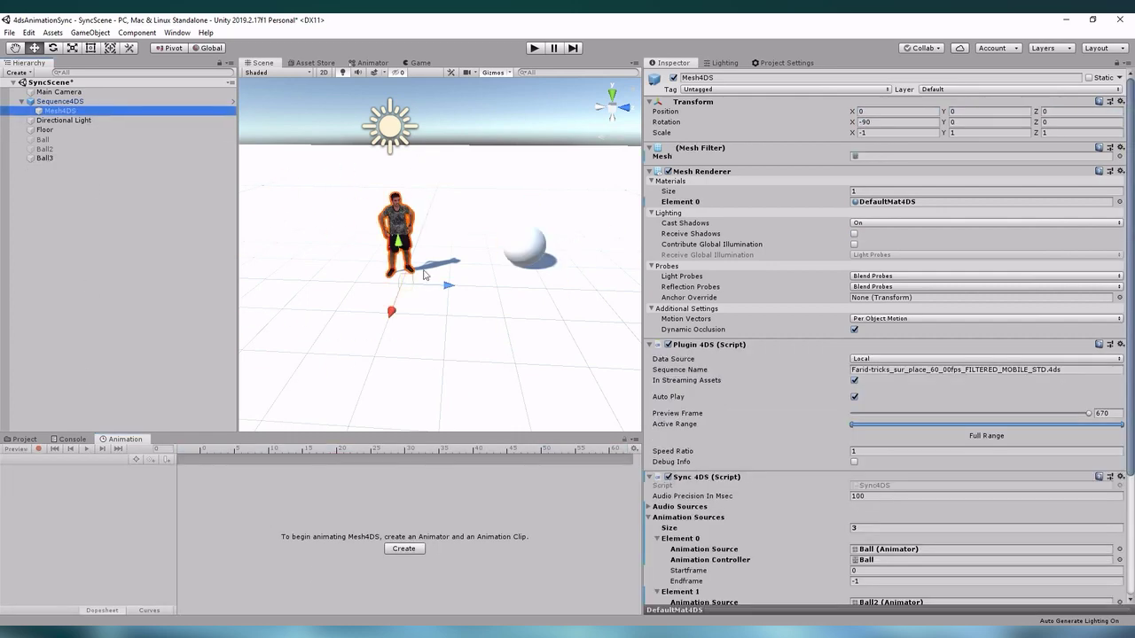
scroll(874, 420, "down", 5)
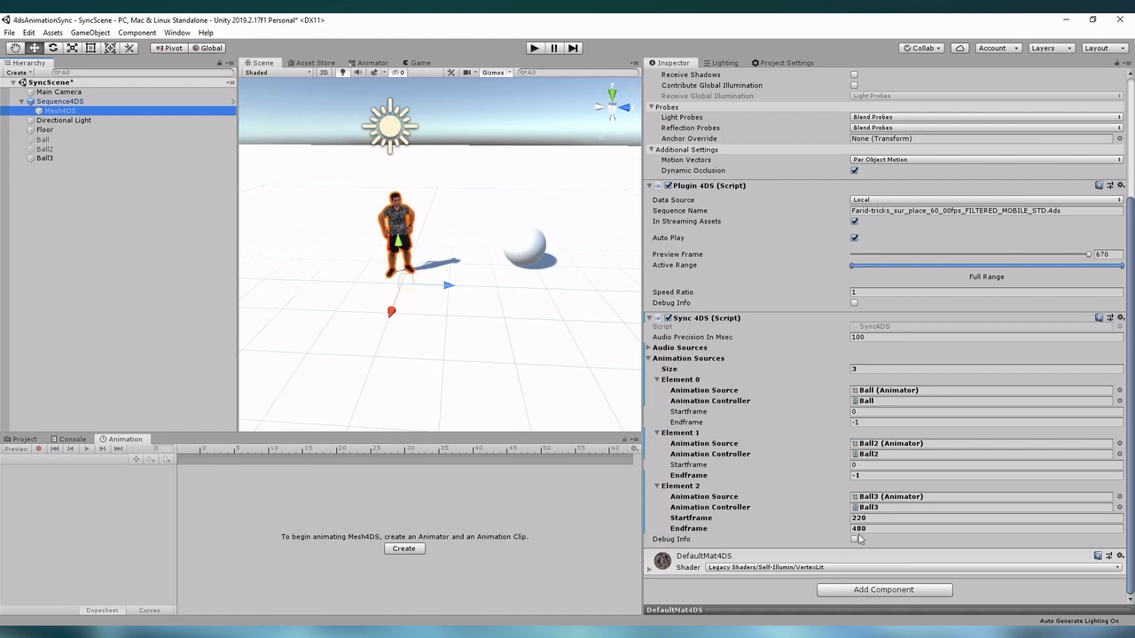
left_click(534, 48)
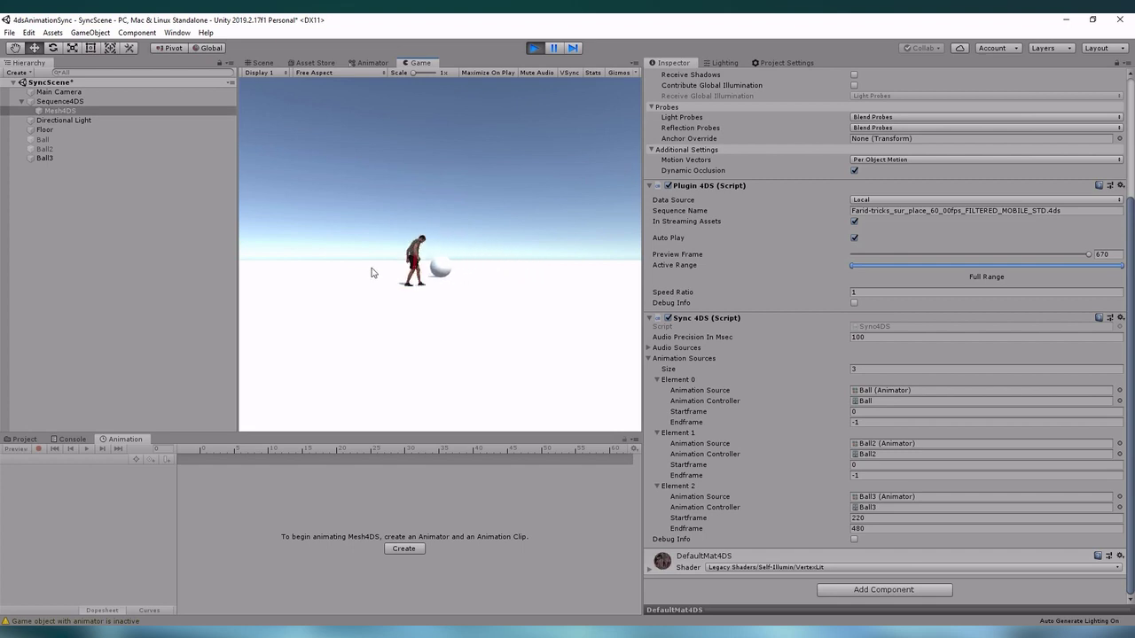
Stop Play mode and set Sync 4DS Animation Sources size to 2.
left_click(535, 48)
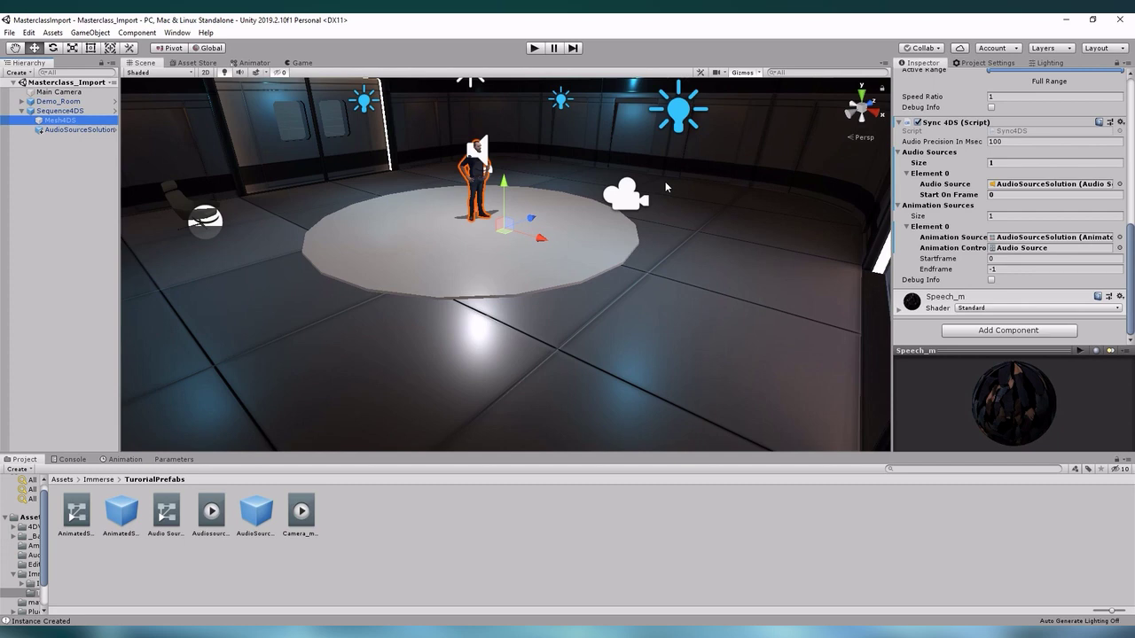
left_click(1015, 216)
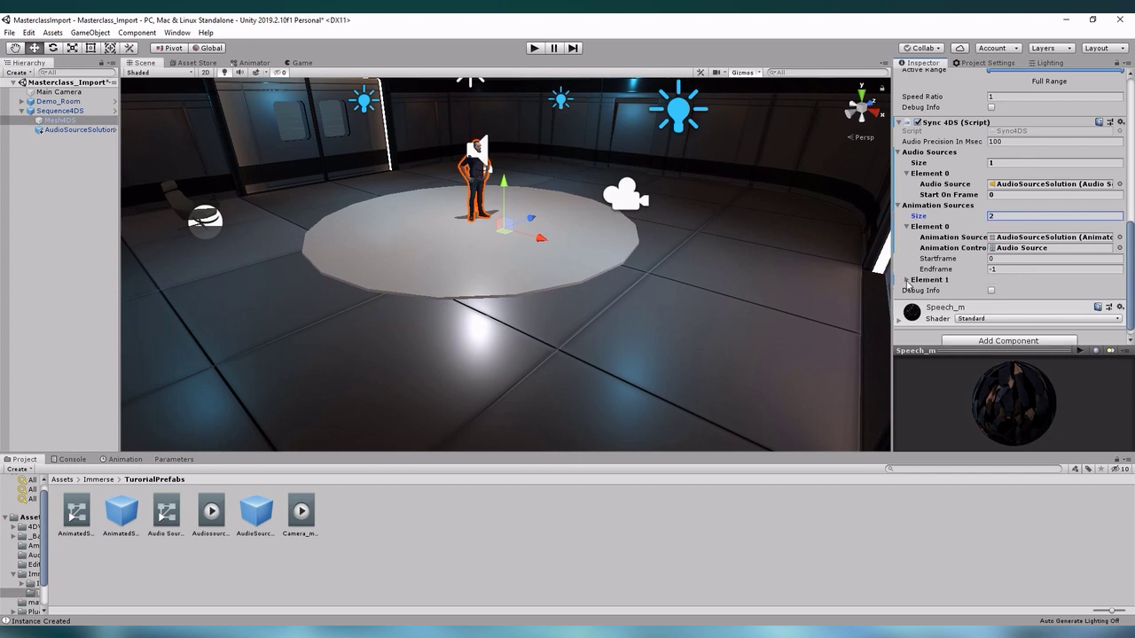
left_click(909, 281)
left_click(907, 280)
Add the AnimatedStudioCamera prefab to the scene as Element 1's controller and animation source.
left_click_drag(127, 519, 66, 291)
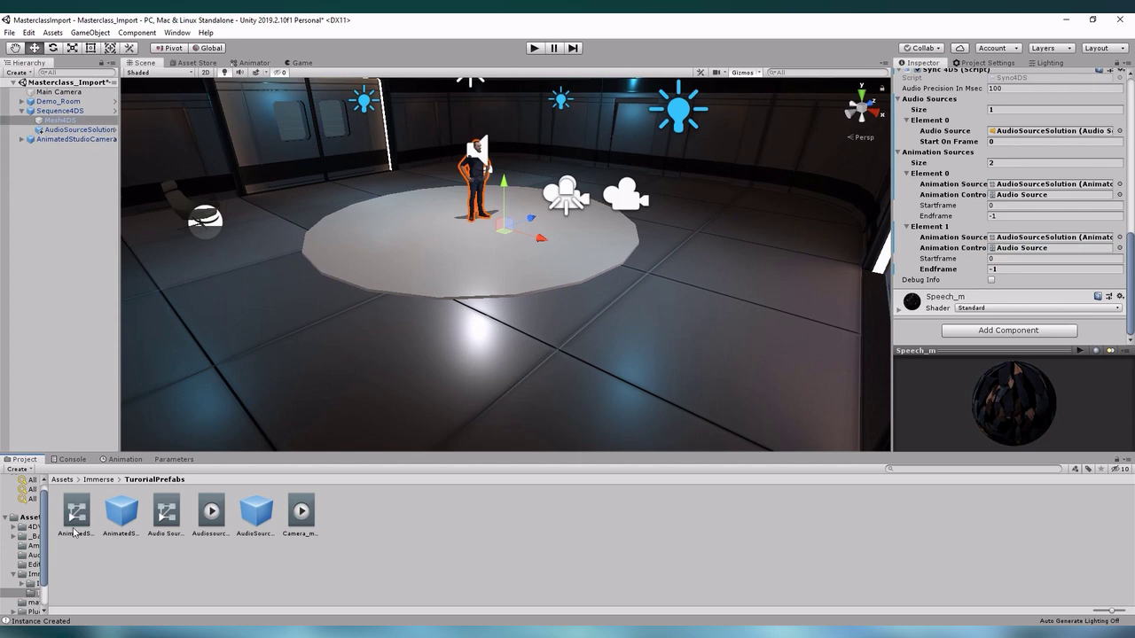
left_click_drag(73, 521, 1018, 252)
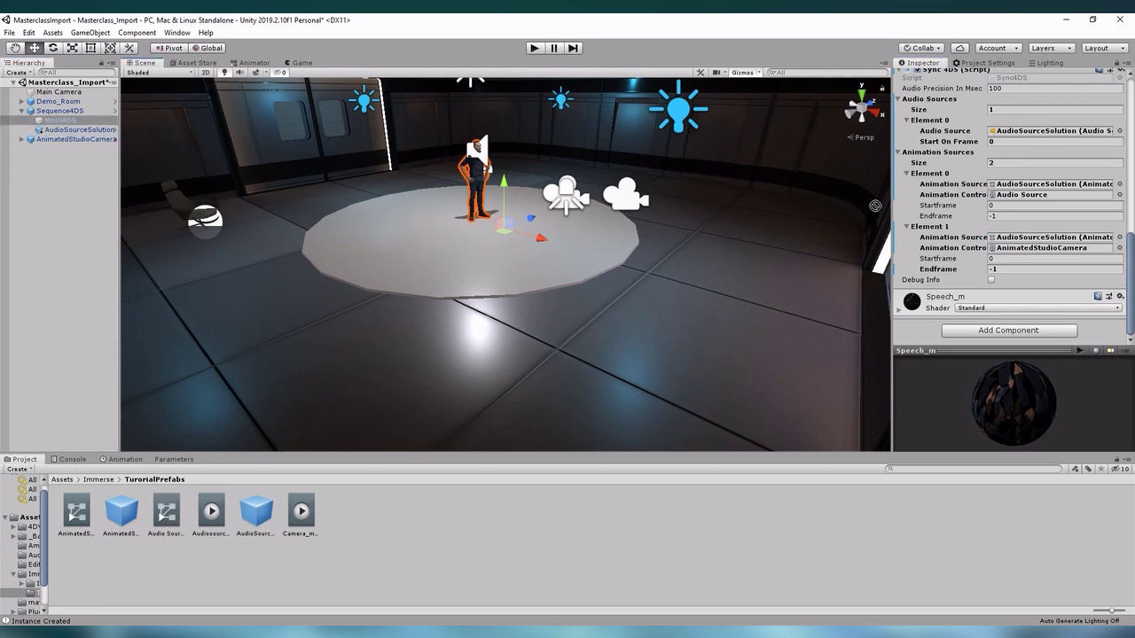
left_click_drag(874, 206, 1047, 238)
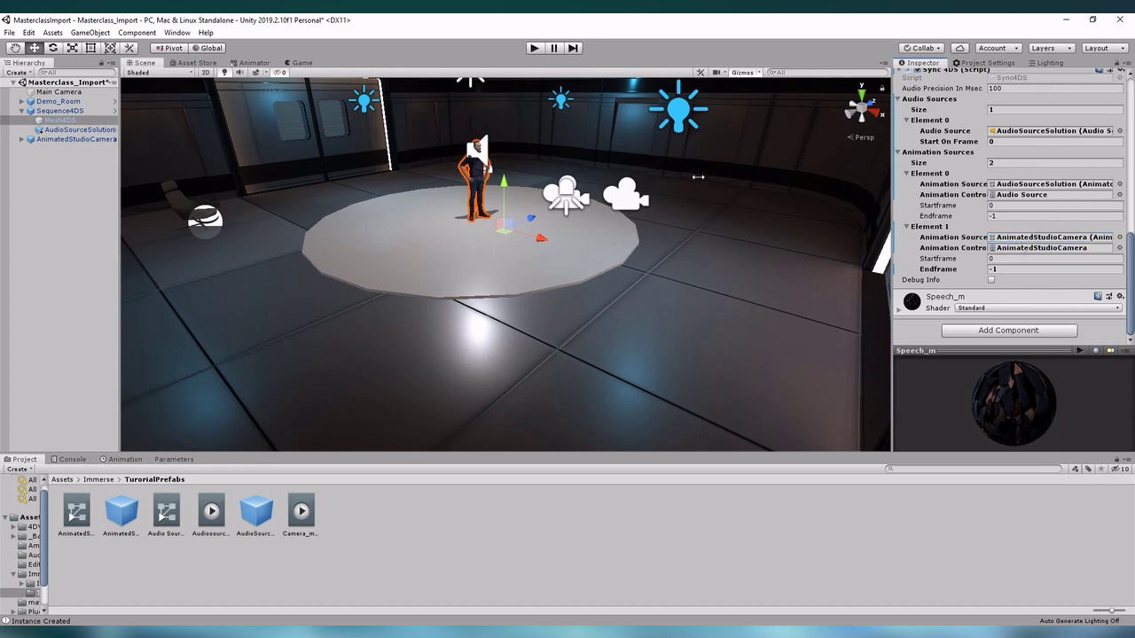
scroll(614, 188, "up", 5)
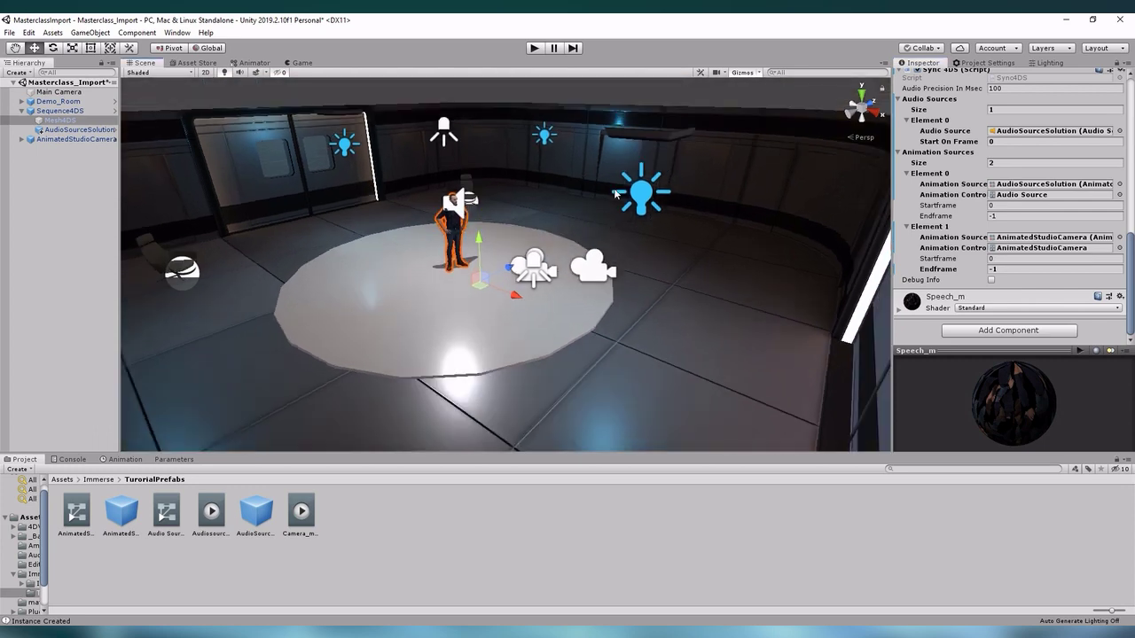
Deactivate the Main Camera so AnimatedStudioCamera is the only active camera.
left_click(274, 225)
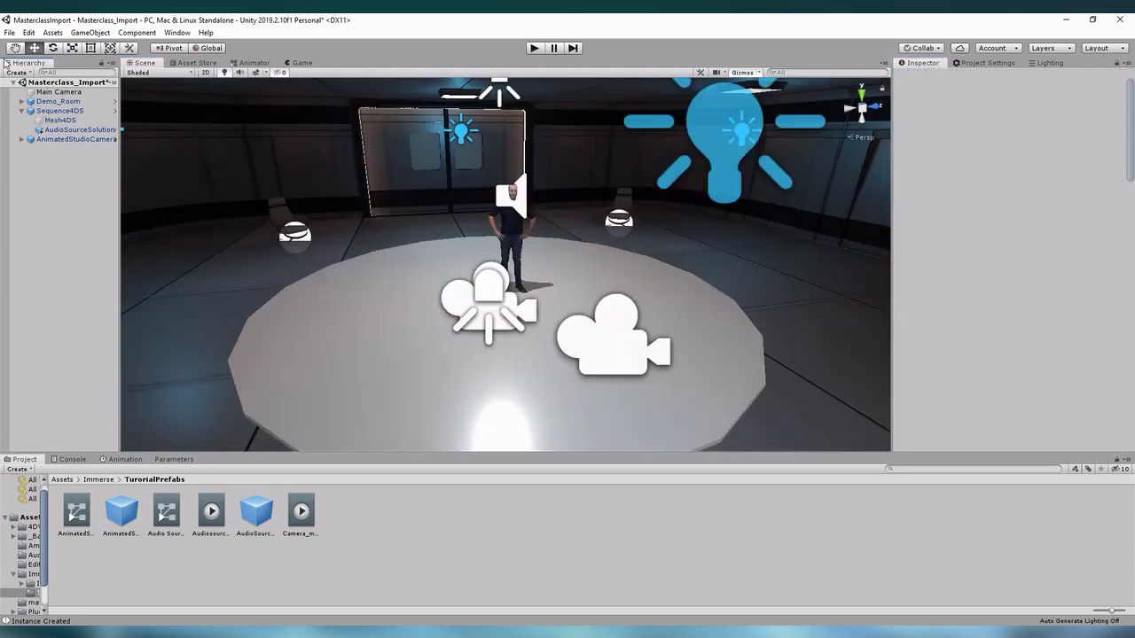
left_click(62, 92)
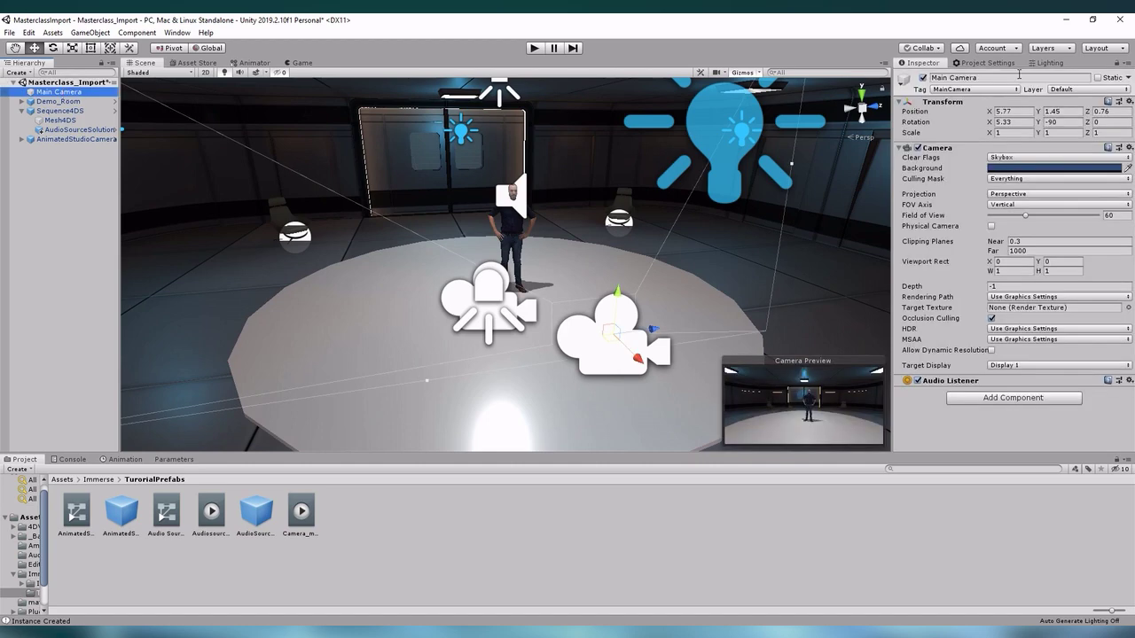
left_click(923, 78)
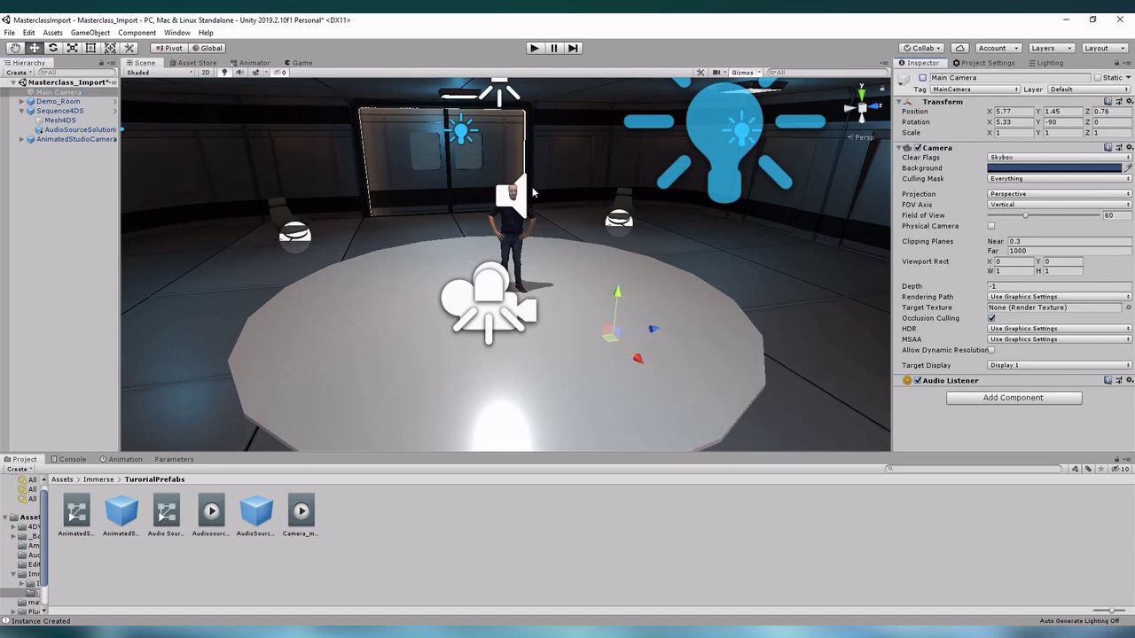
left_click(25, 226)
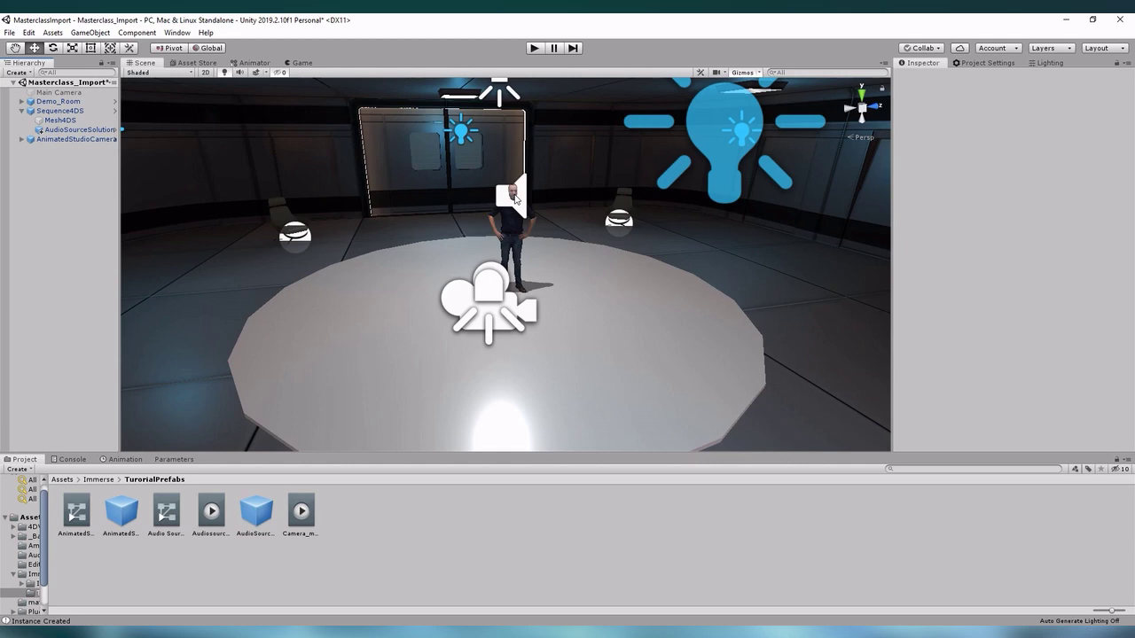
Play the Masterclass_Import scene to watch the presenter through the animated studio camera.
left_click(534, 49)
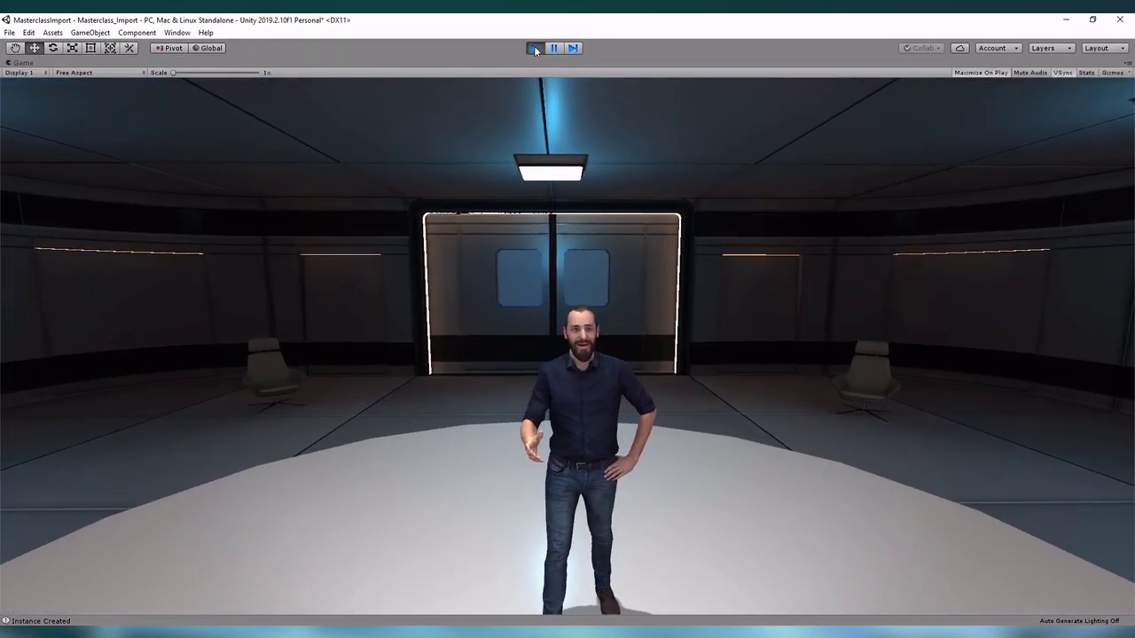